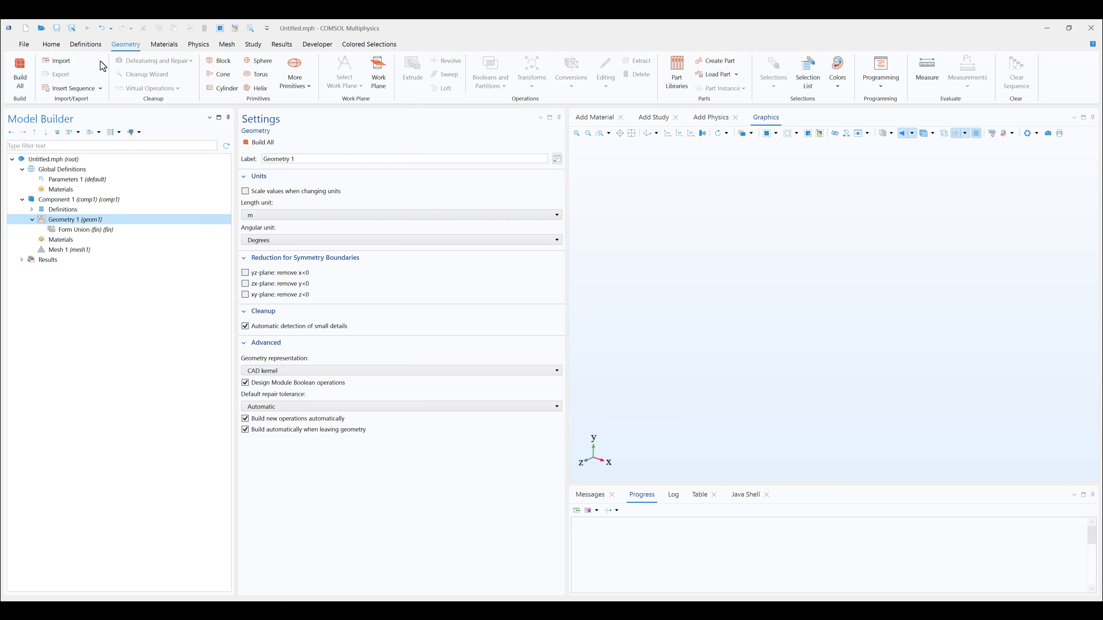
- Import the CAD file drone.stp into Geometry 1 and build all objects
click(55, 60)
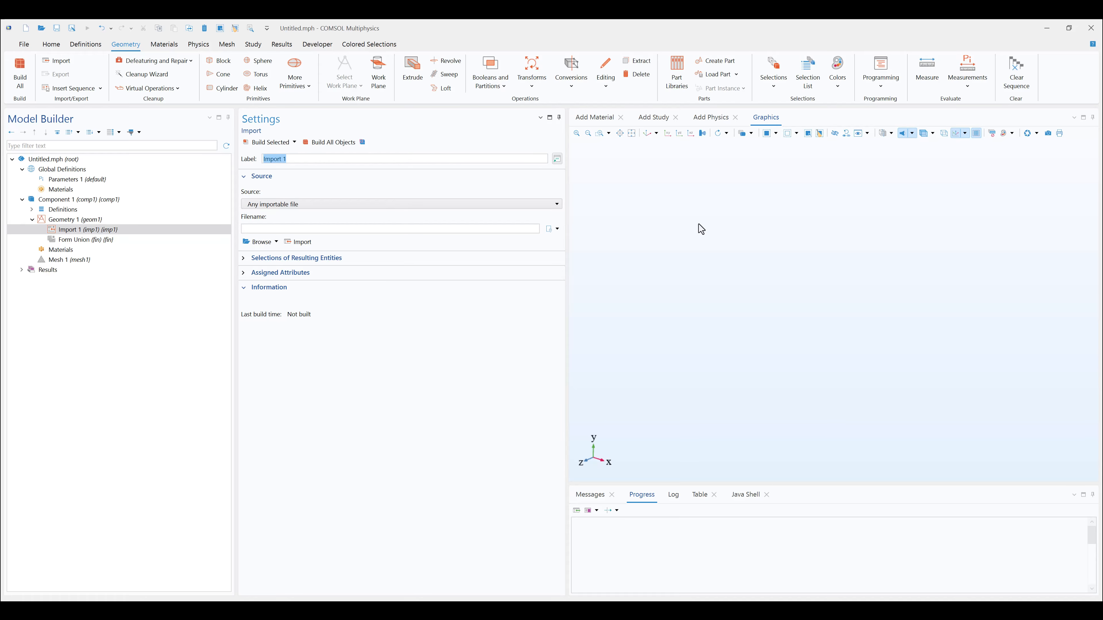
click(257, 245)
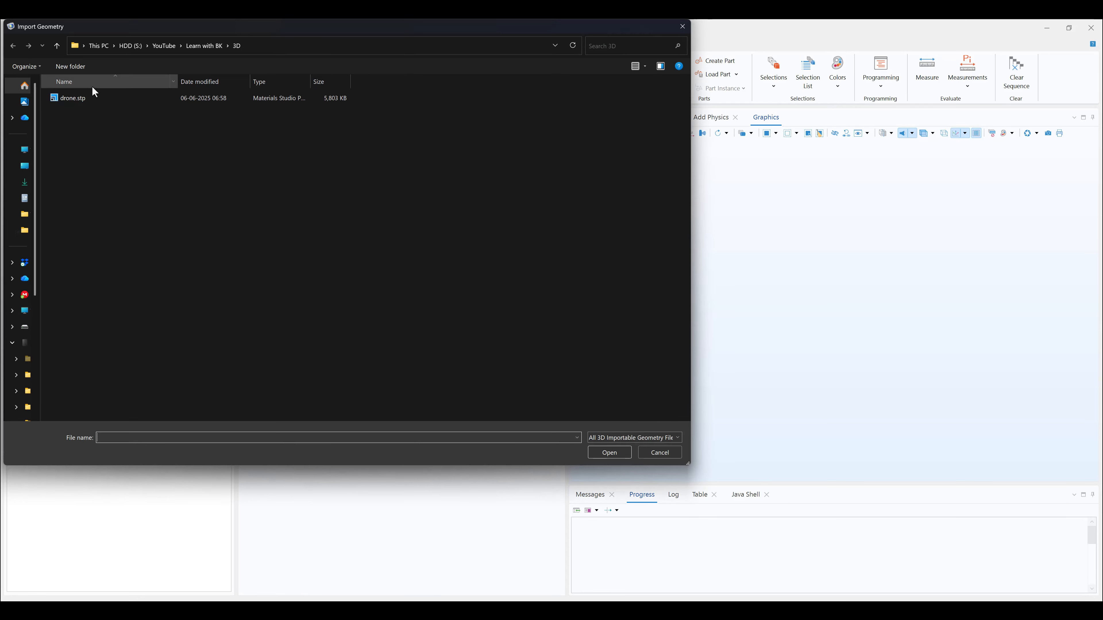
click(81, 98)
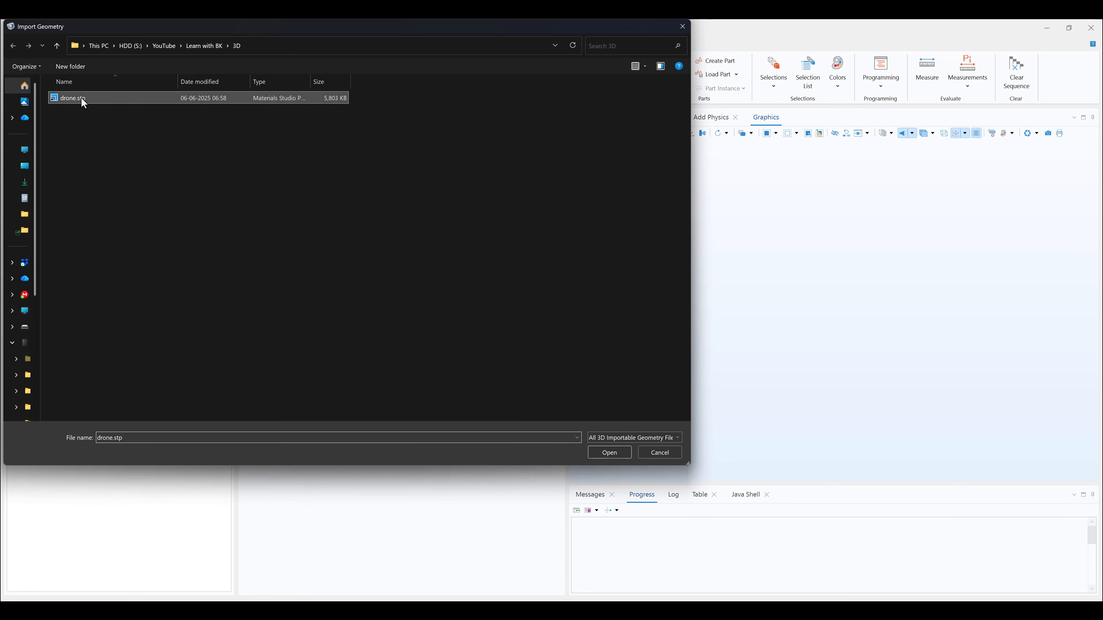
click(609, 452)
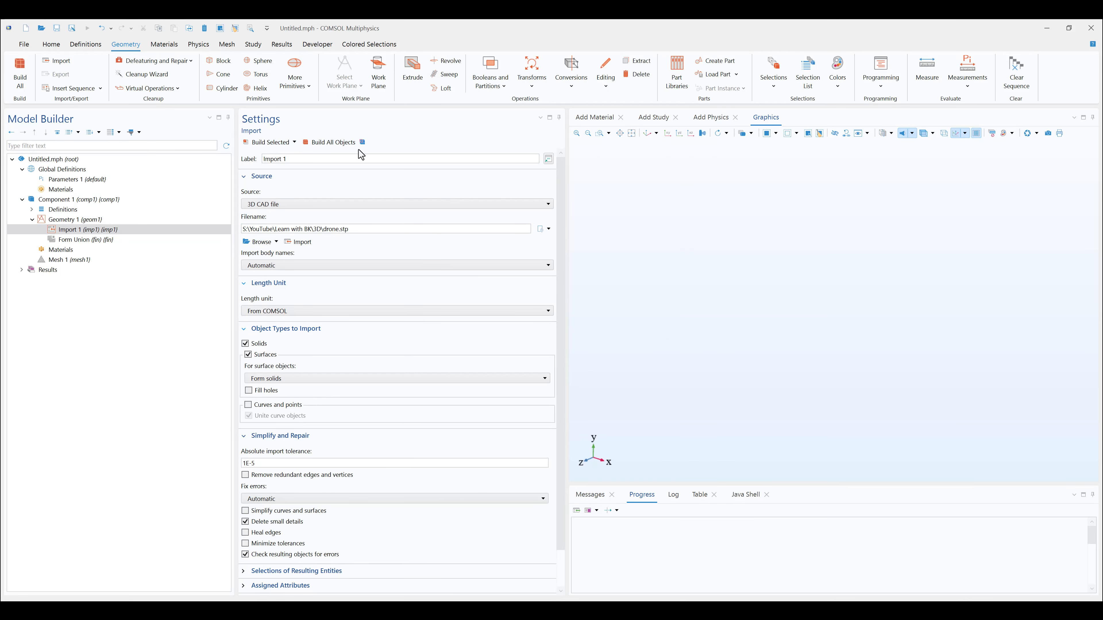
click(333, 143)
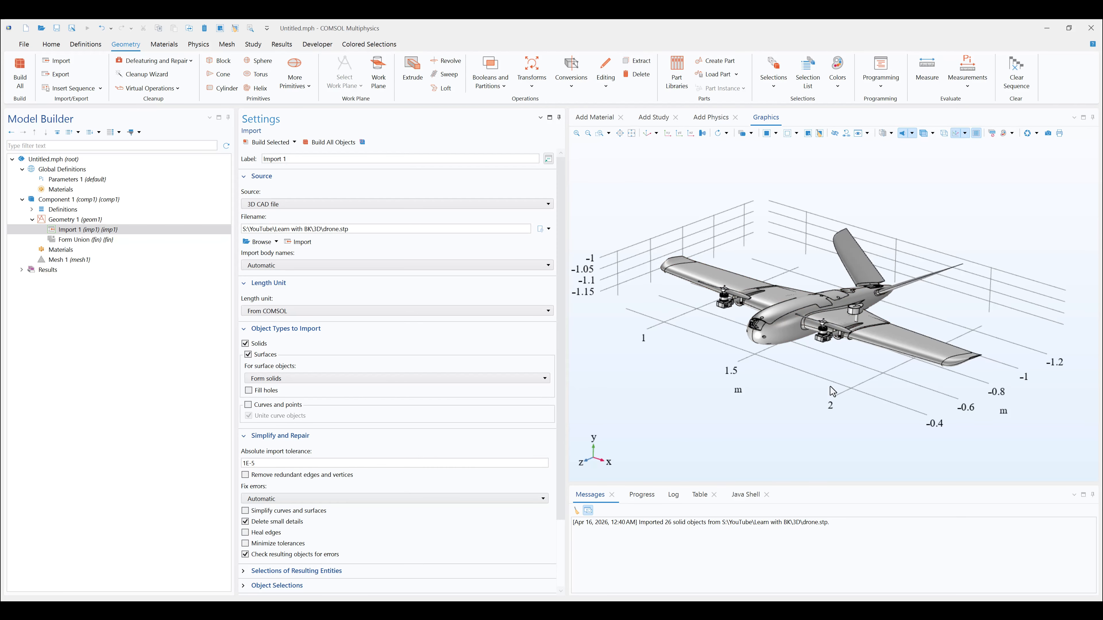
- Examine the imported drone from several angles, including a close-up of a motor and its propeller
drag(824, 355, 898, 357)
scroll(812, 321, up, 10)
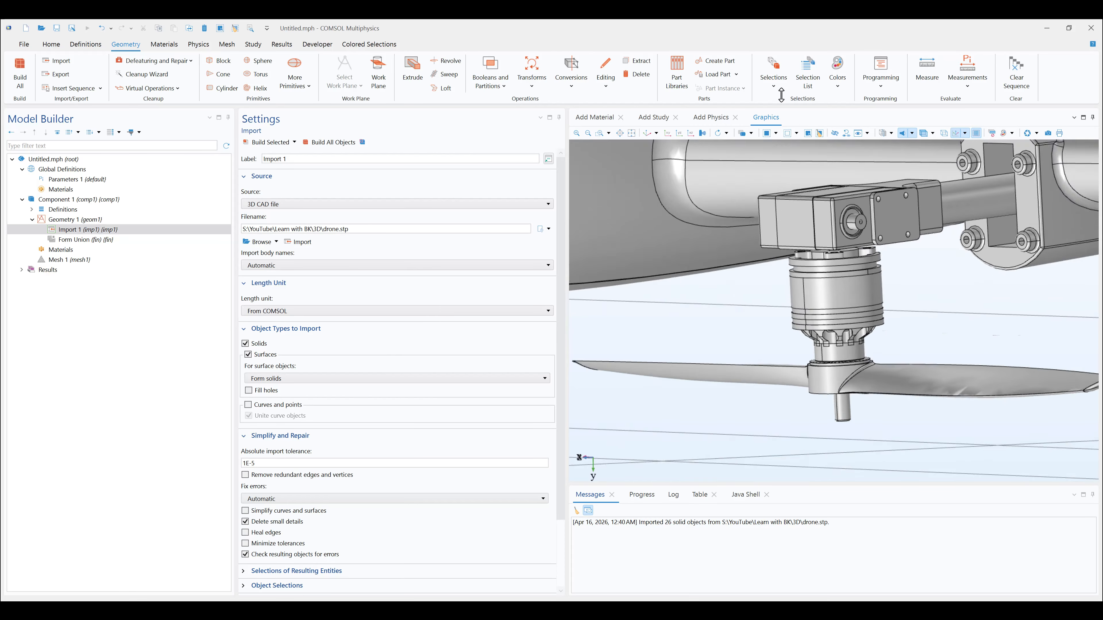
drag(887, 312, 858, 353)
middle_drag(858, 353, 873, 317)
drag(875, 315, 892, 245)
middle_drag(892, 244, 920, 362)
drag(918, 360, 813, 229)
scroll(813, 229, down, 4)
right_drag(824, 252, 806, 308)
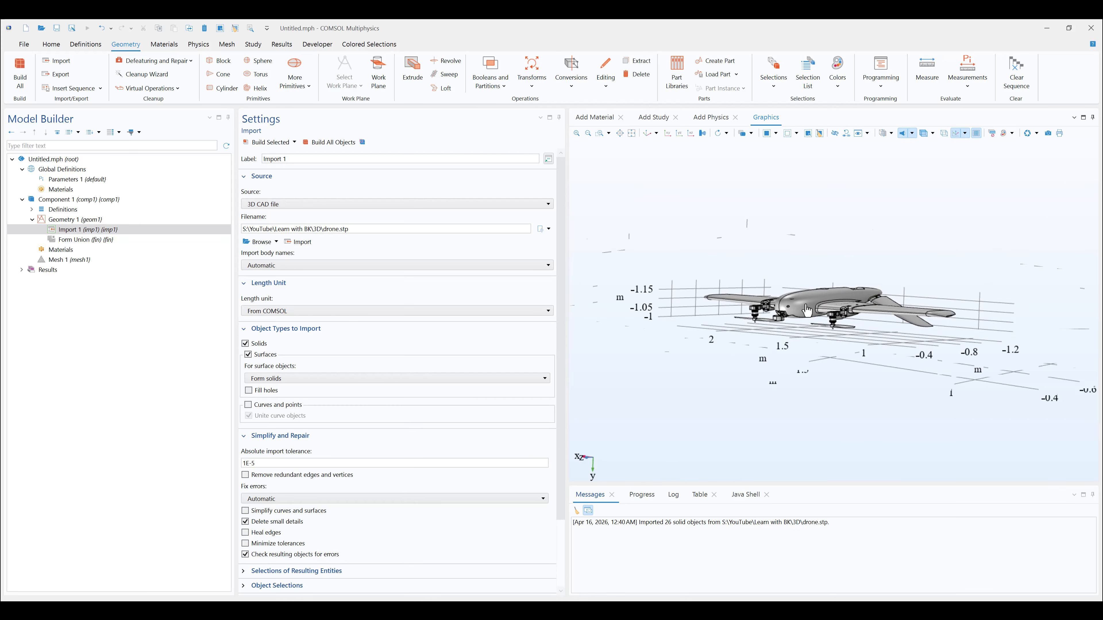
mouse_move(795, 267)
mouse_down()
mouse_move(802, 273)
mouse_move(799, 262)
mouse_up()
drag(775, 318, 785, 329)
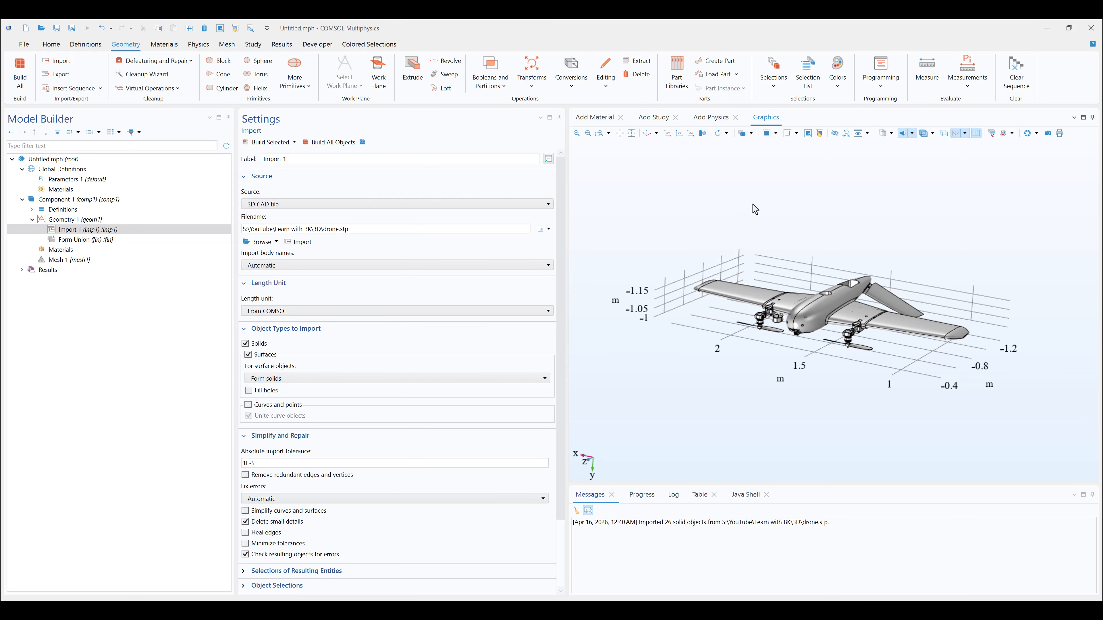
- Create and build a solid block with width, depth and height of 5 m
click(215, 63)
double_click(278, 260)
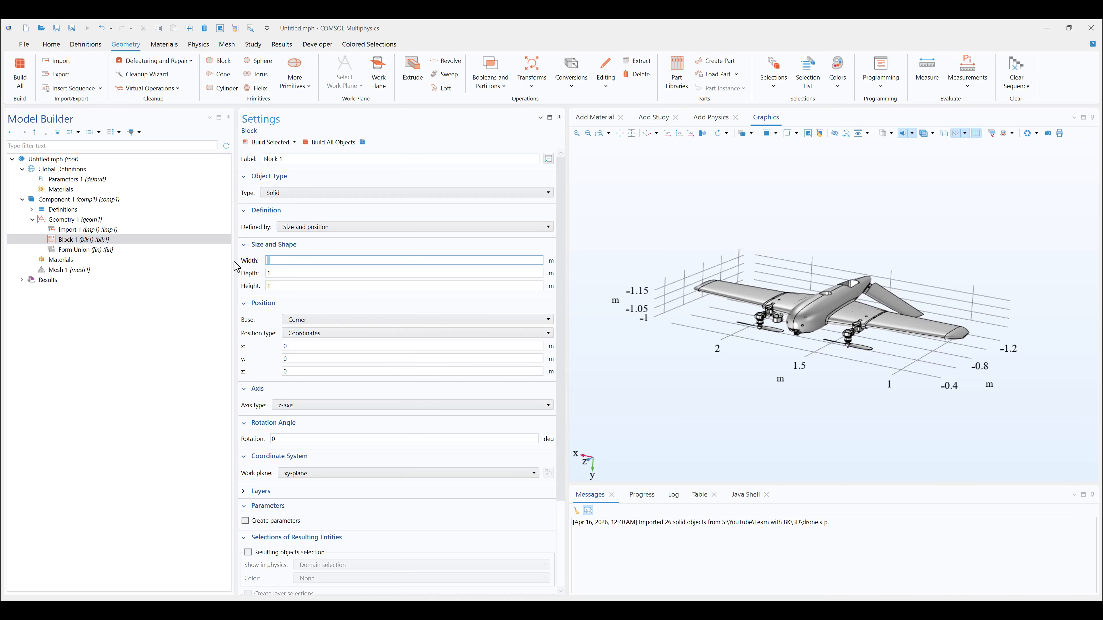
key(Tab)
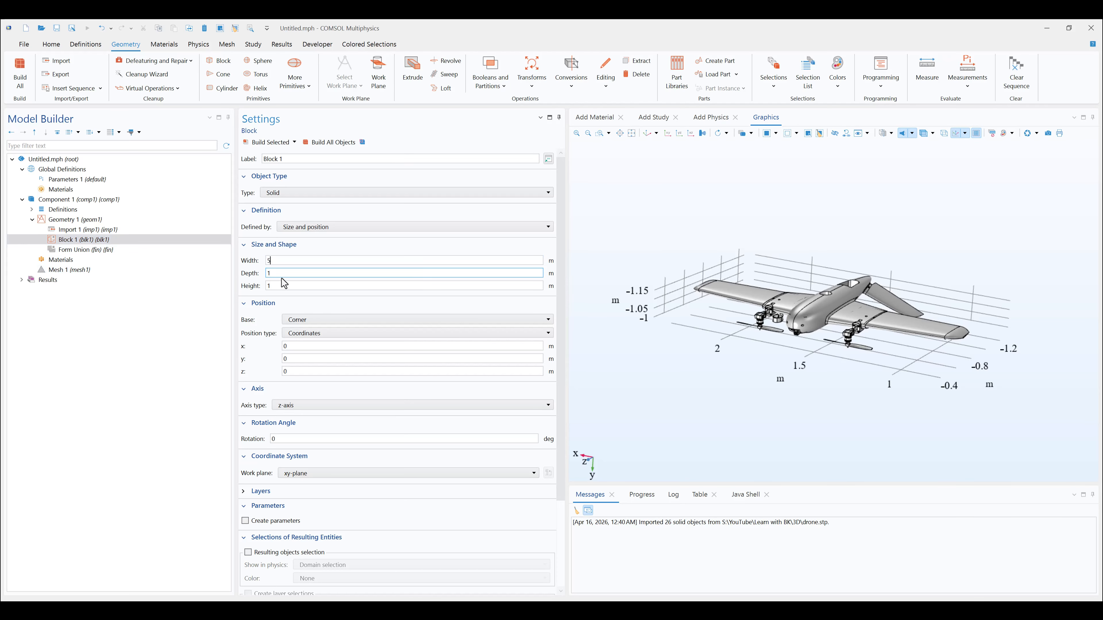
text(5)
key(Tab)
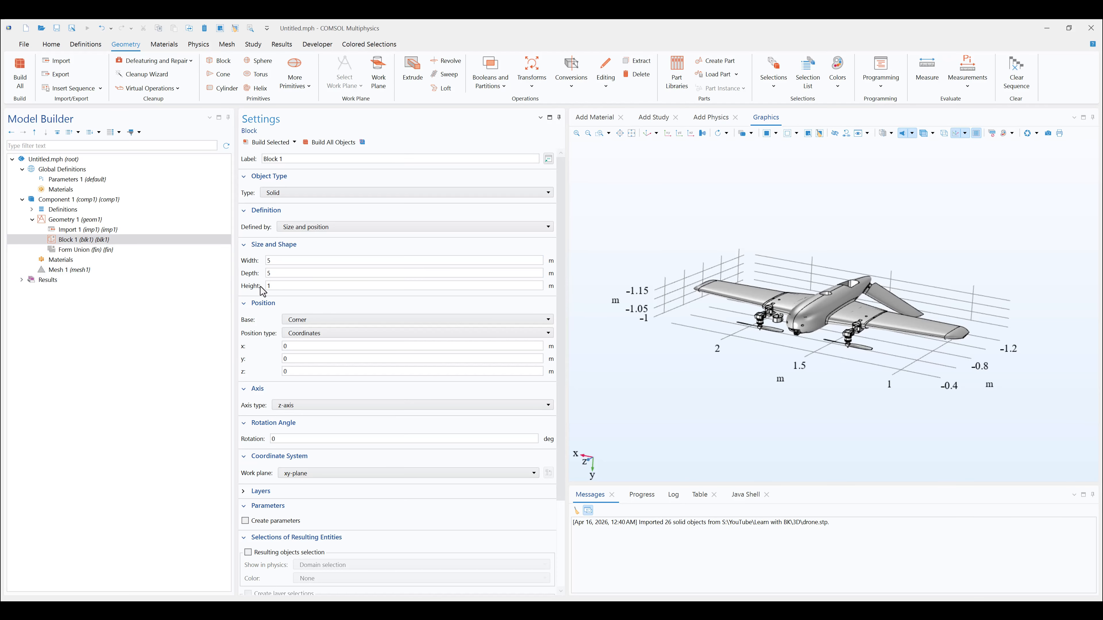
text(5)
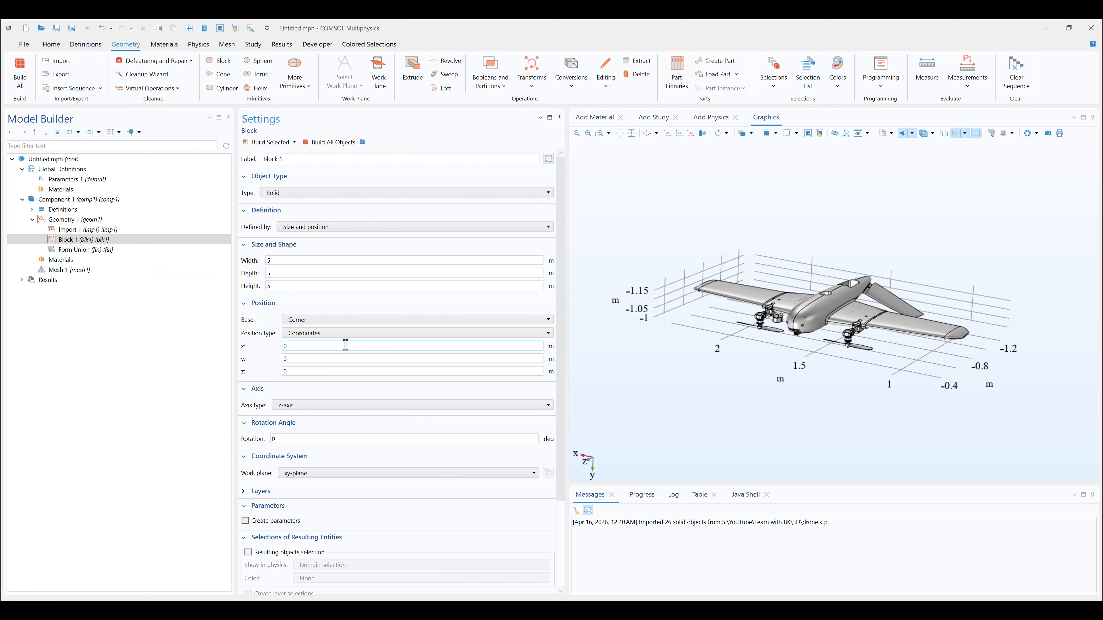
click(280, 143)
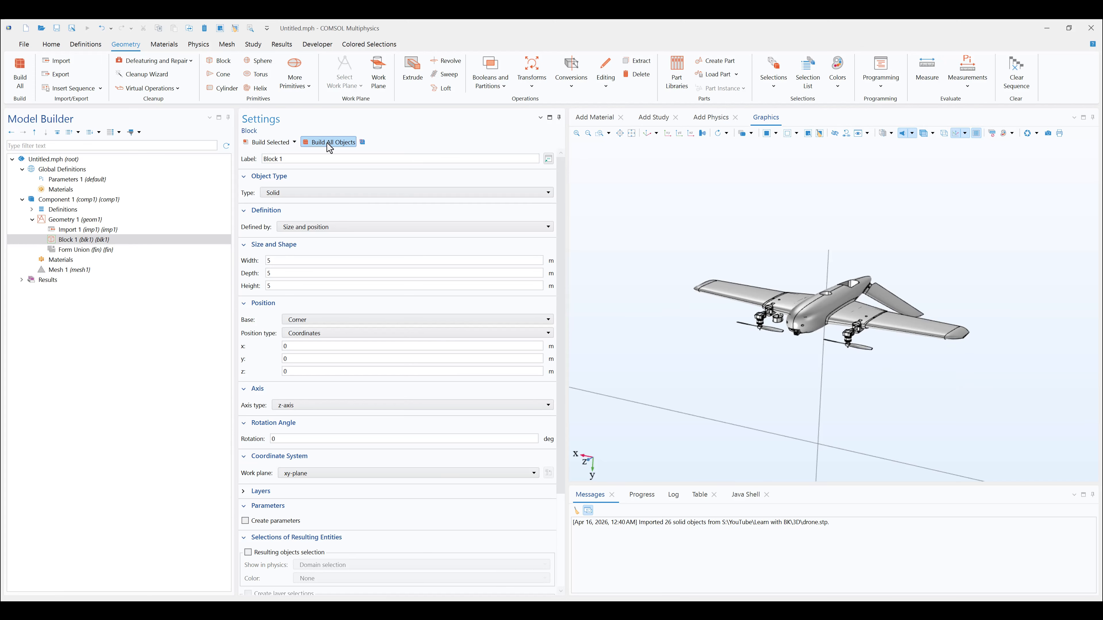
click(643, 134)
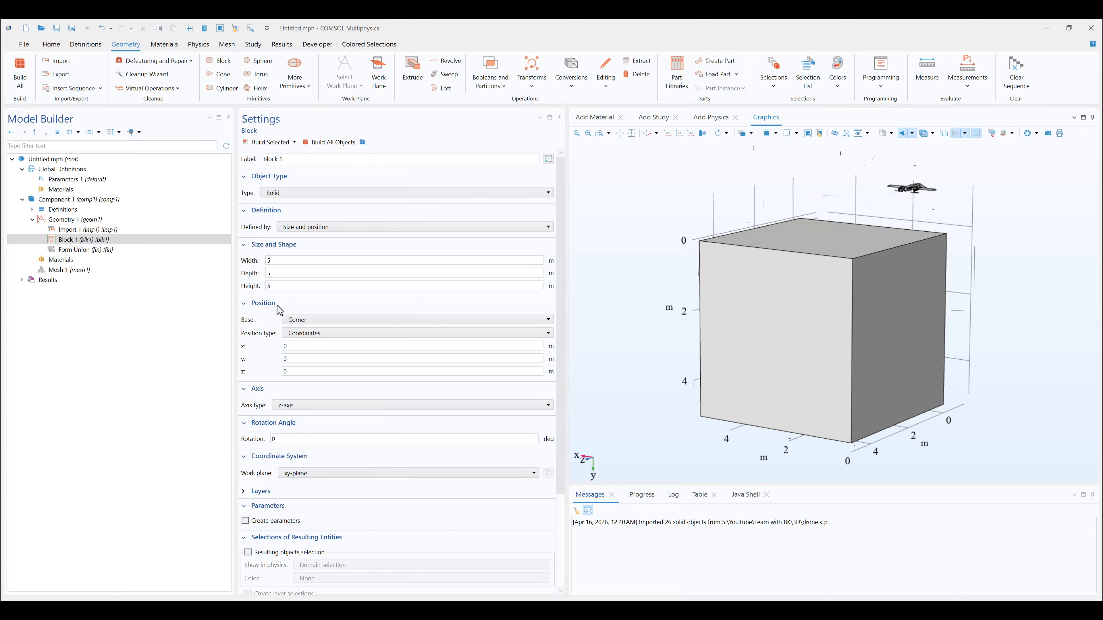
- Set the block's base to Center, rebuild it and display the geometry as a wireframe
click(309, 319)
click(310, 331)
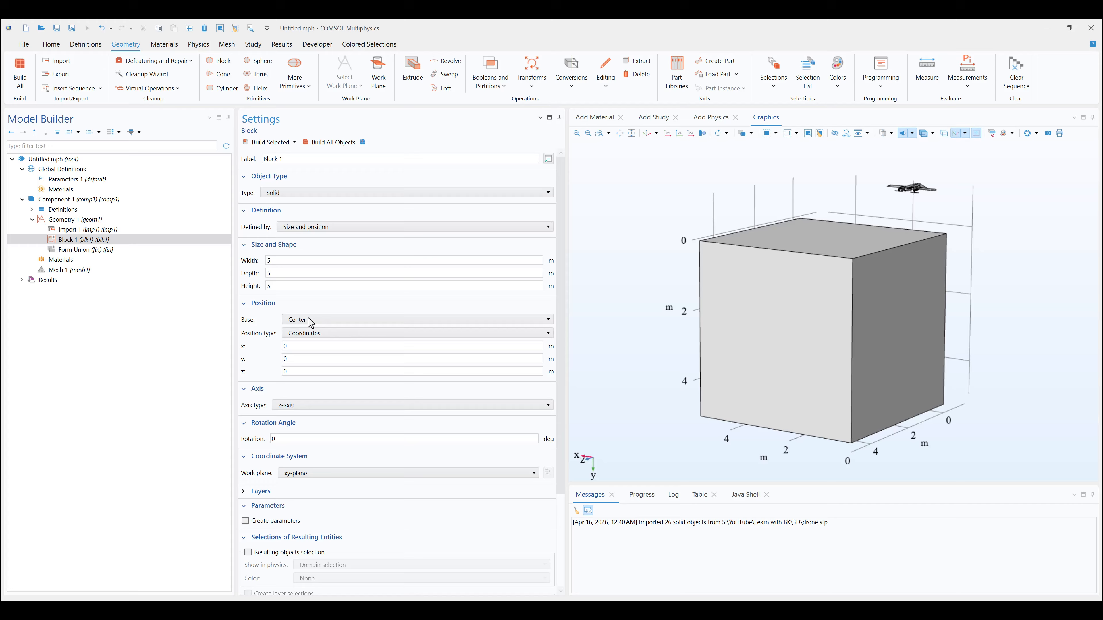
click(328, 143)
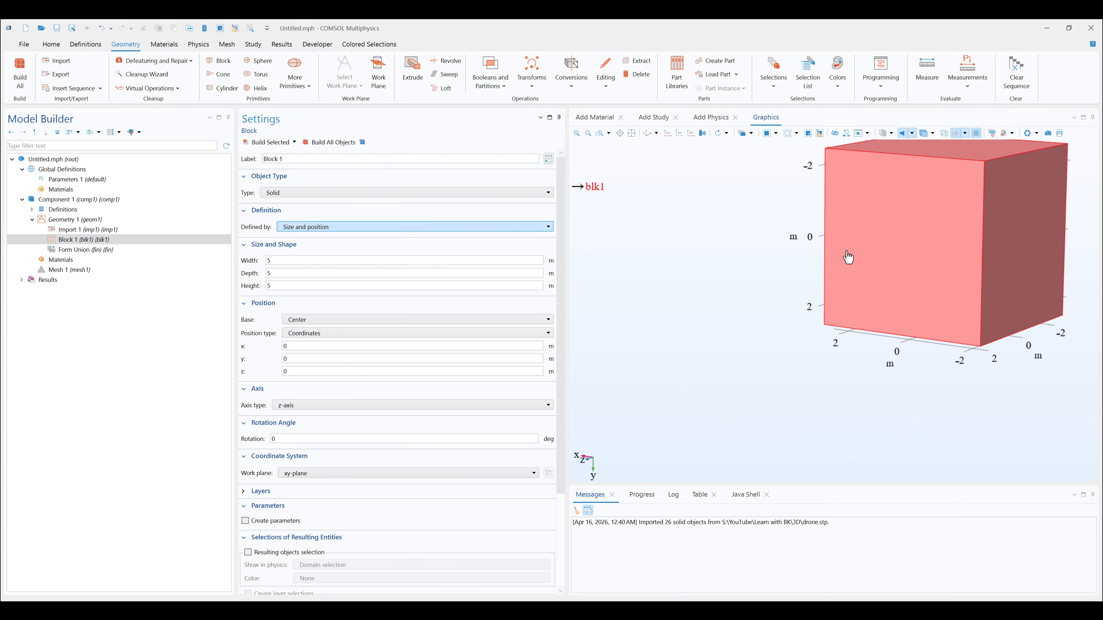
click(947, 135)
drag(750, 230, 669, 236)
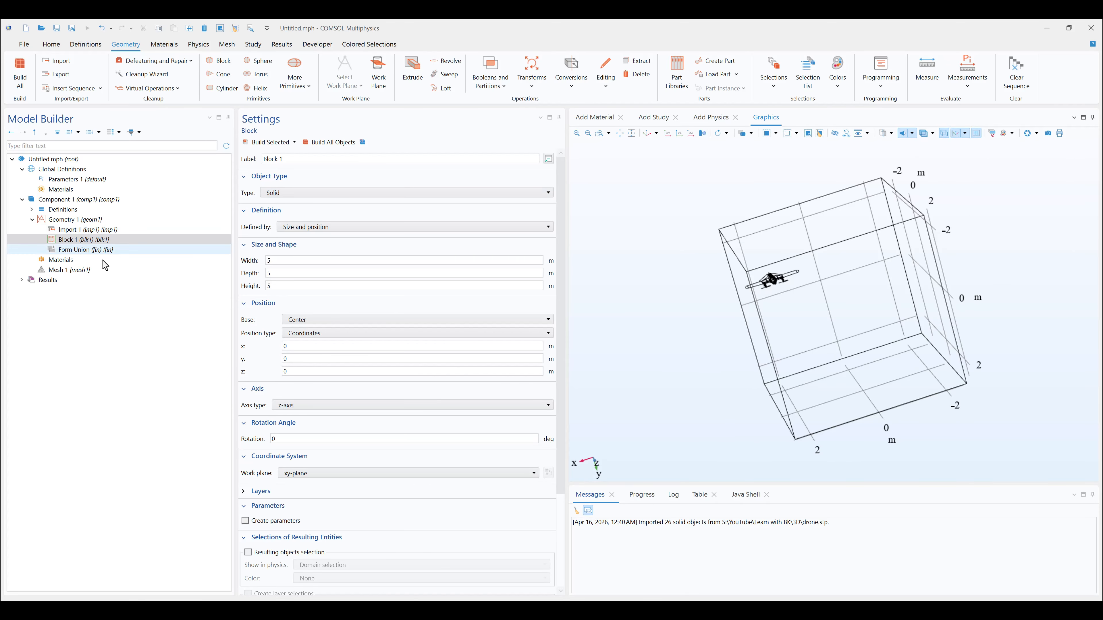
- Delete the 5 m block from the geometry sequence
click(105, 239)
key(Delete)
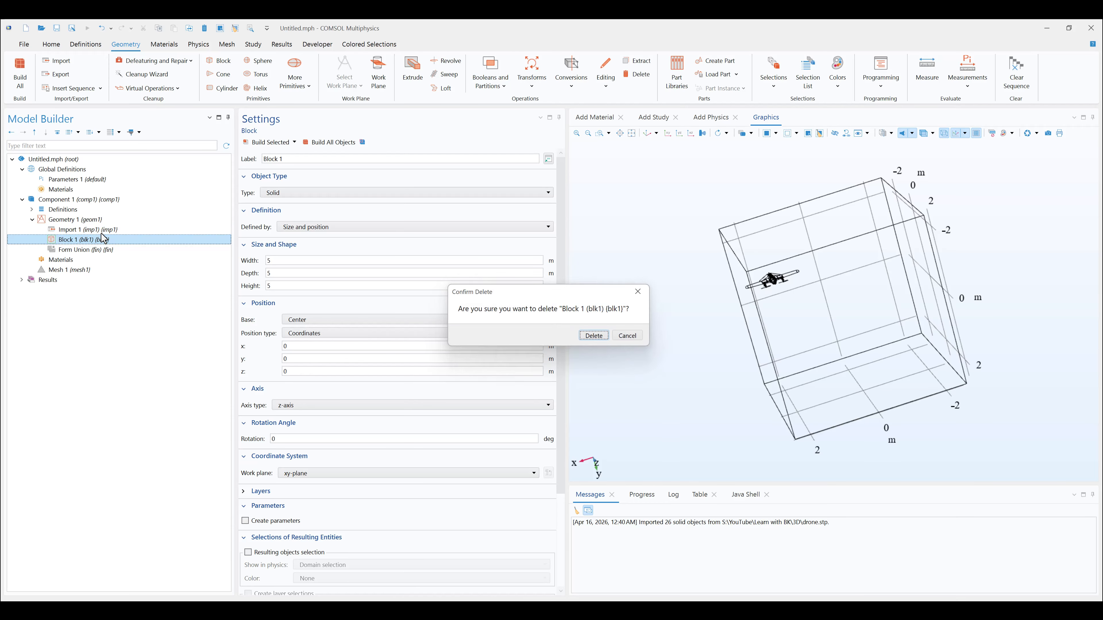
key(Return)
- Add a new solid block defined by Bounding box (approximate)
click(104, 230)
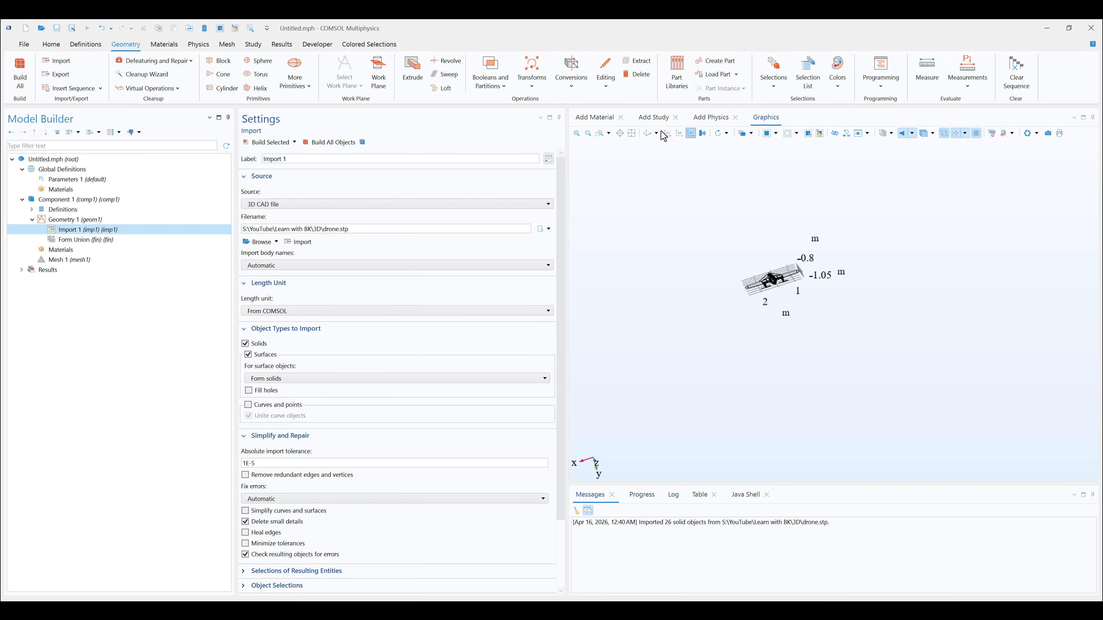
click(648, 133)
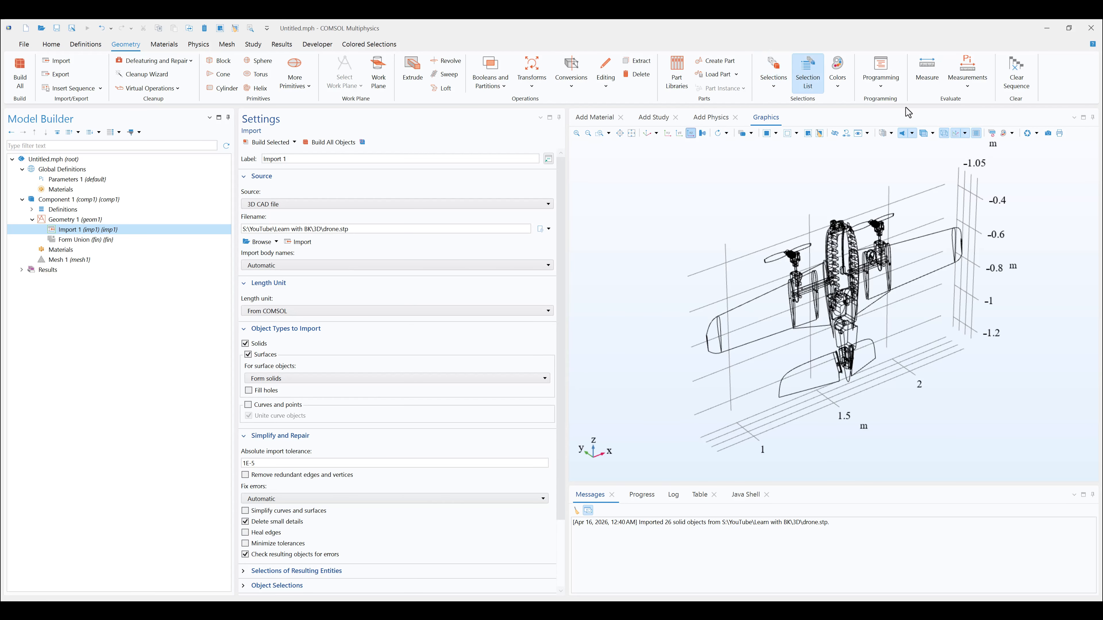
mouse_move(734, 230)
mouse_down()
mouse_move(667, 152)
mouse_move(687, 229)
mouse_move(682, 260)
mouse_up()
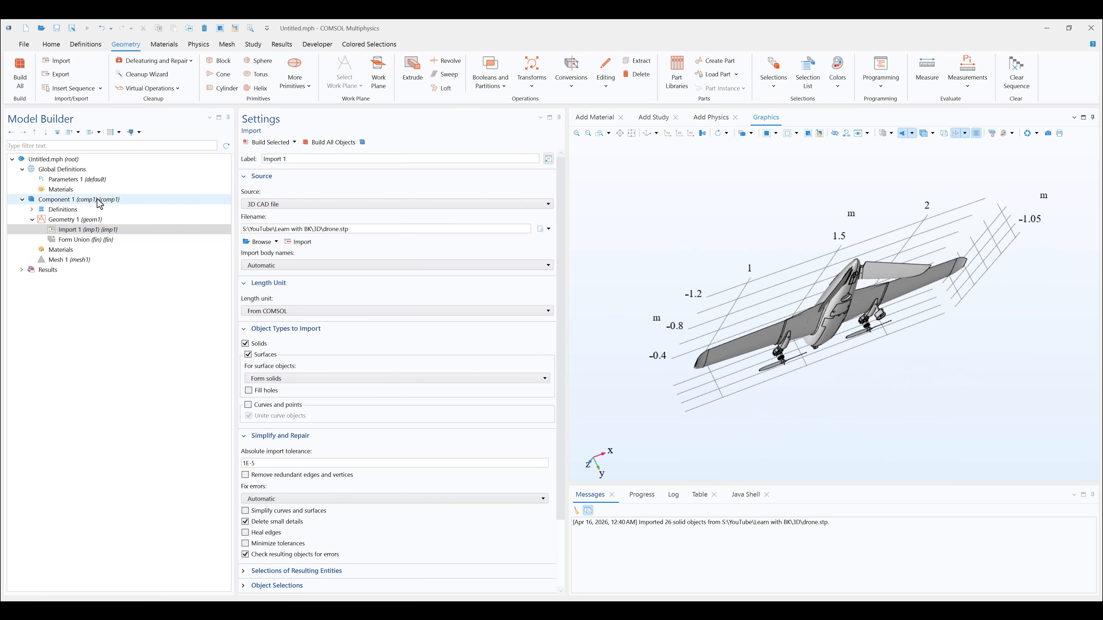
click(221, 63)
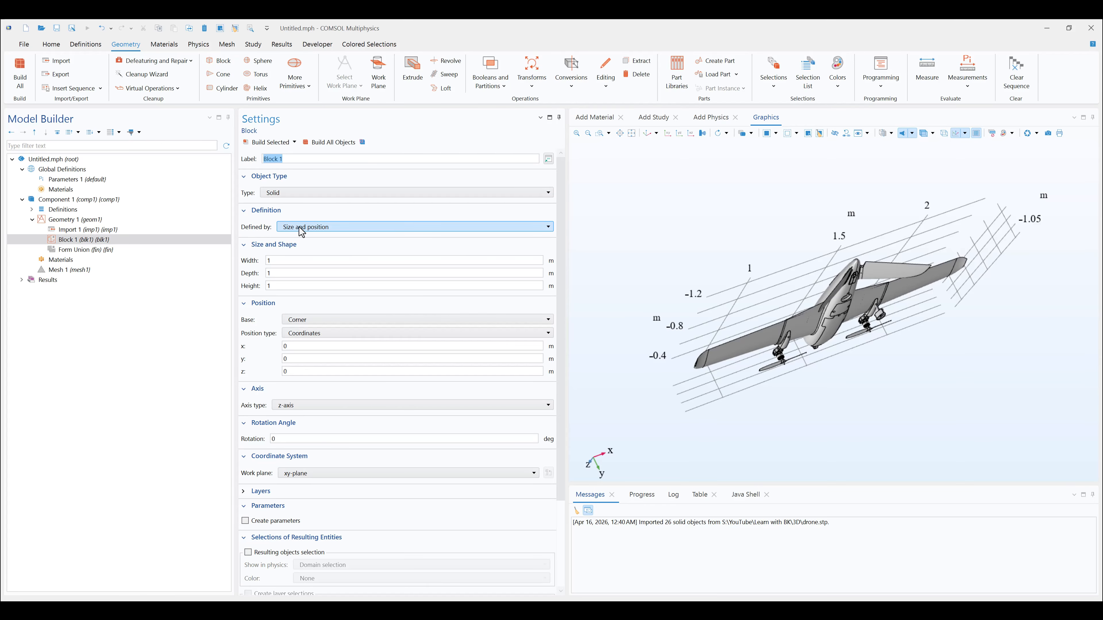
click(341, 227)
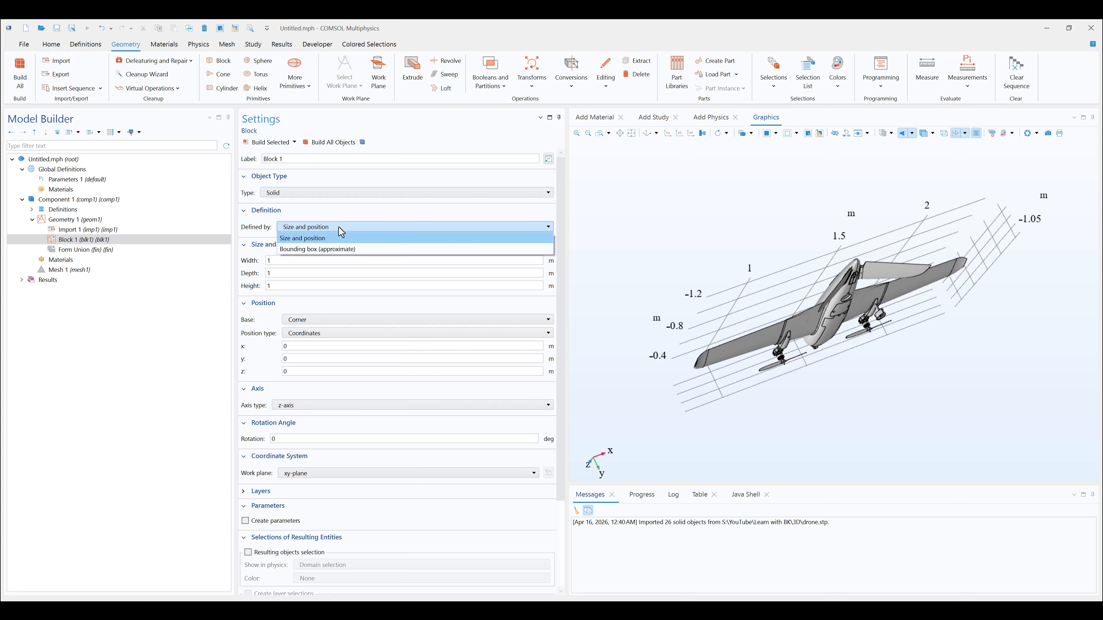
click(339, 249)
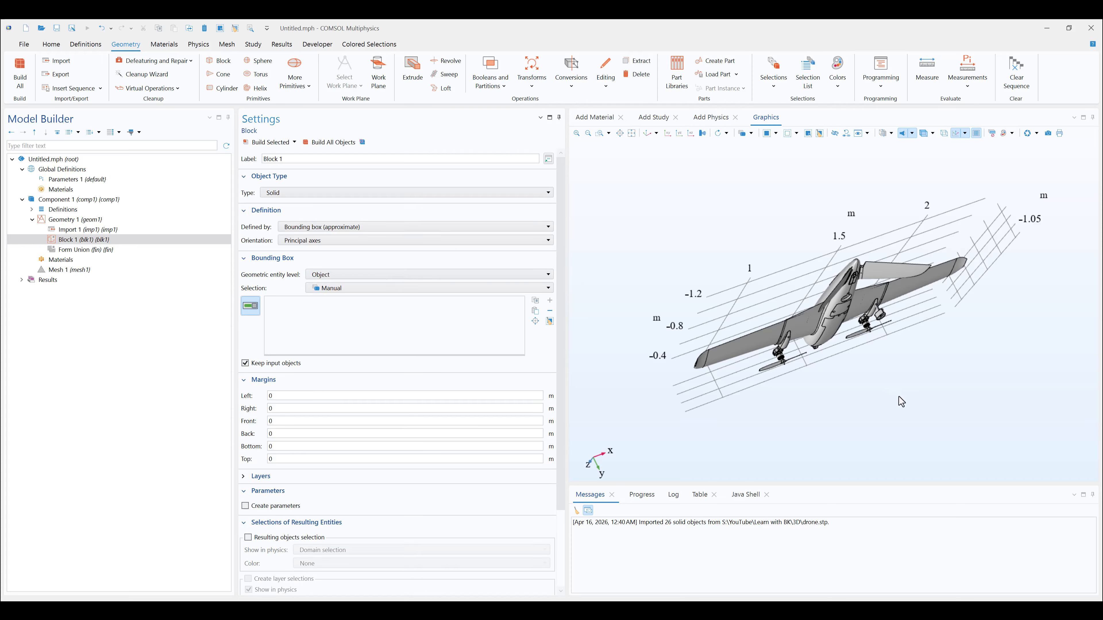
- Select the propeller object imp1.id31(1) as the block's bounding-box input and build the block
drag(673, 251, 788, 298)
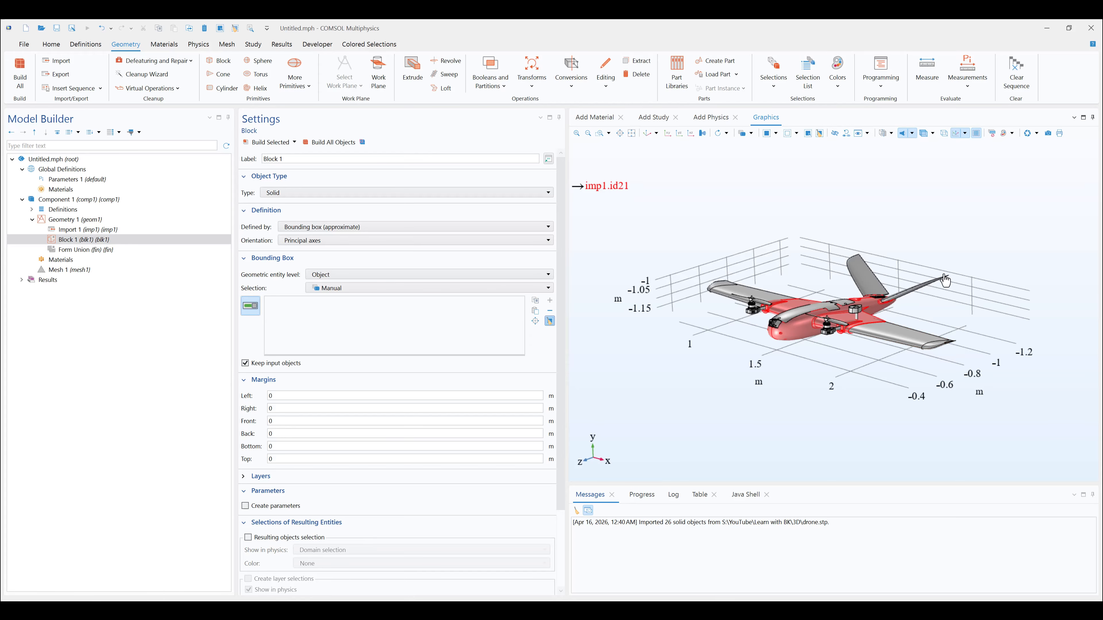
scroll(724, 354, up, 6)
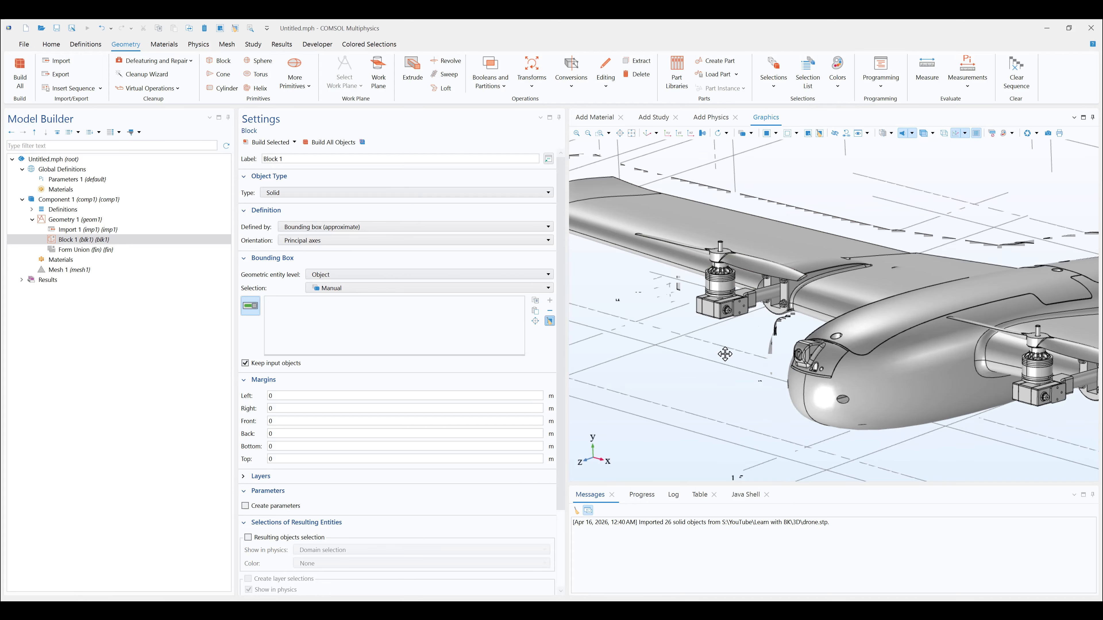
click(751, 275)
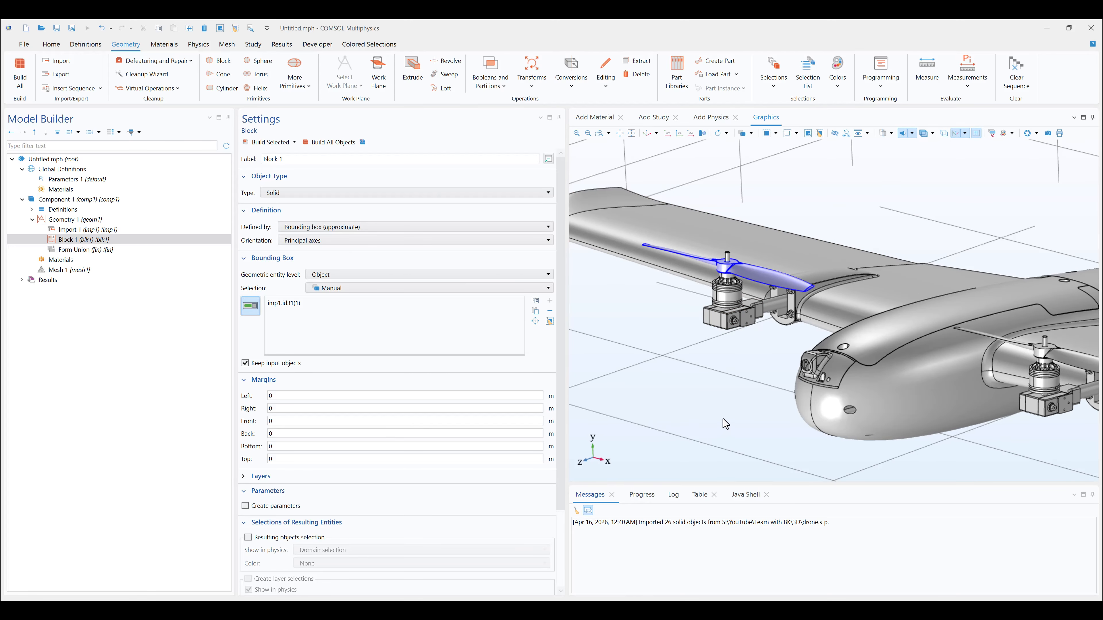
right_drag(725, 423, 750, 393)
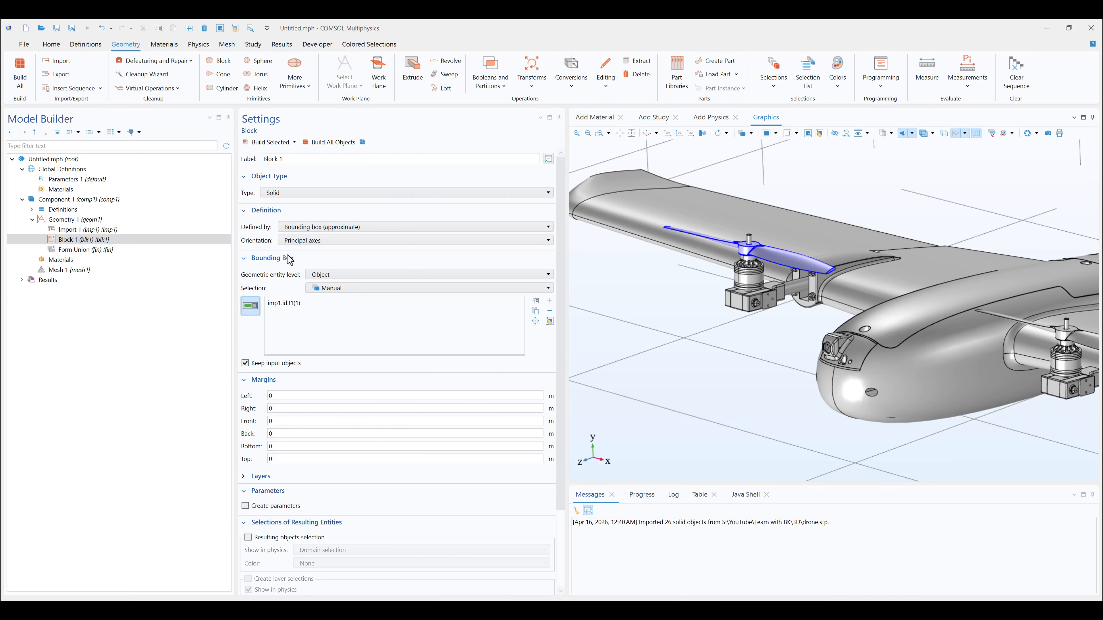
click(278, 145)
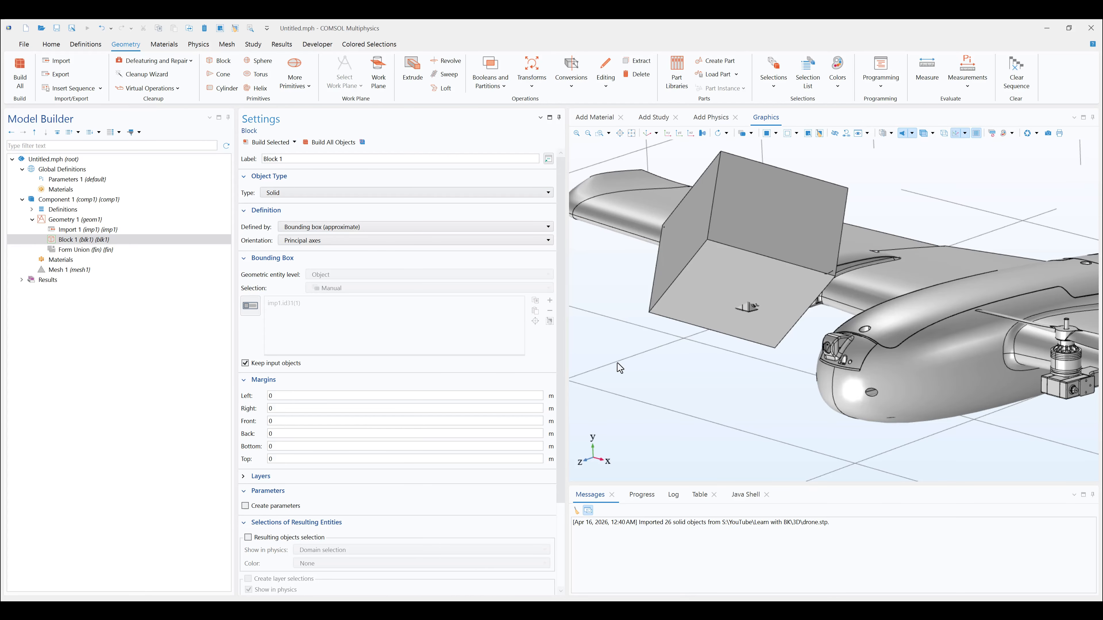
- Inspect how the bounding block encloses the propeller, in both wireframe and shaded display
mouse_move(785, 387)
mouse_down()
mouse_move(758, 382)
mouse_move(786, 395)
mouse_up()
scroll(788, 397, down, 5)
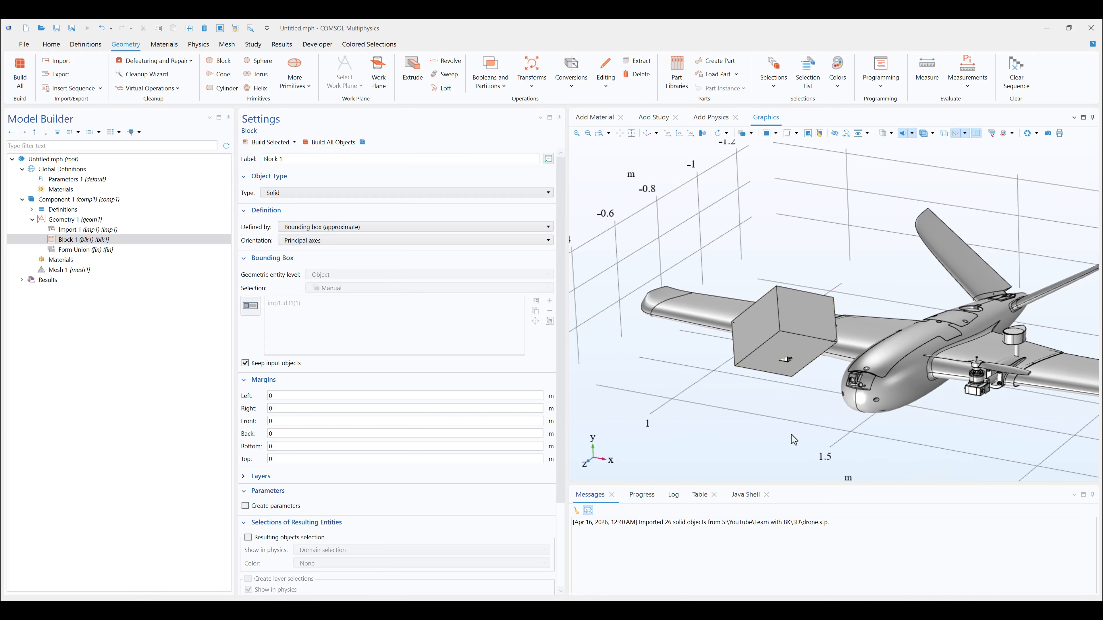
drag(700, 179, 759, 267)
click(945, 134)
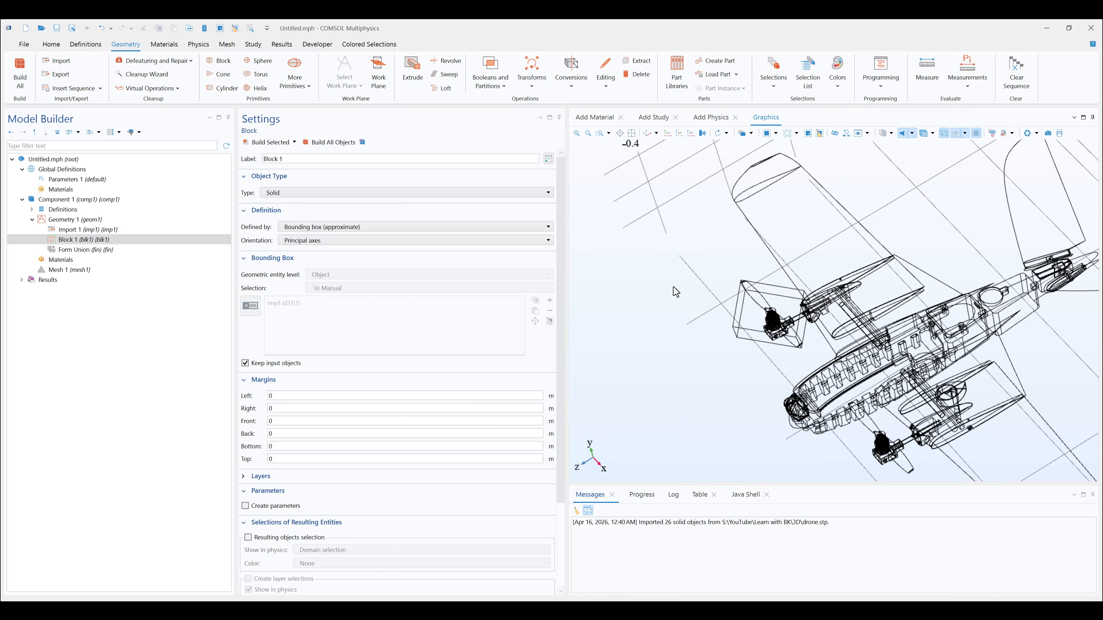
drag(673, 287, 700, 288)
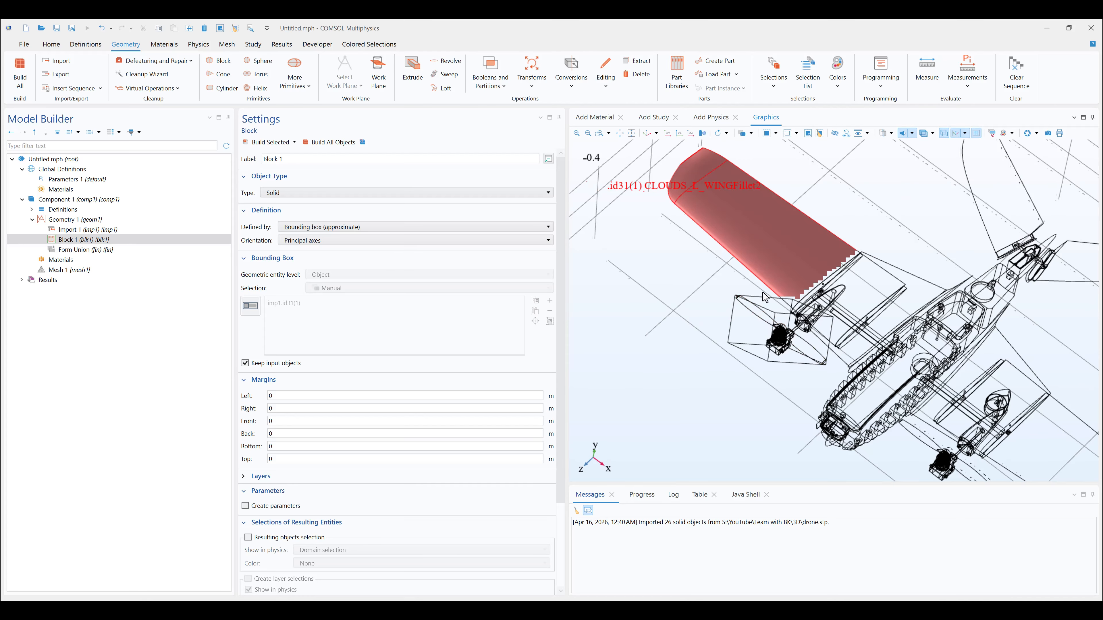
click(950, 132)
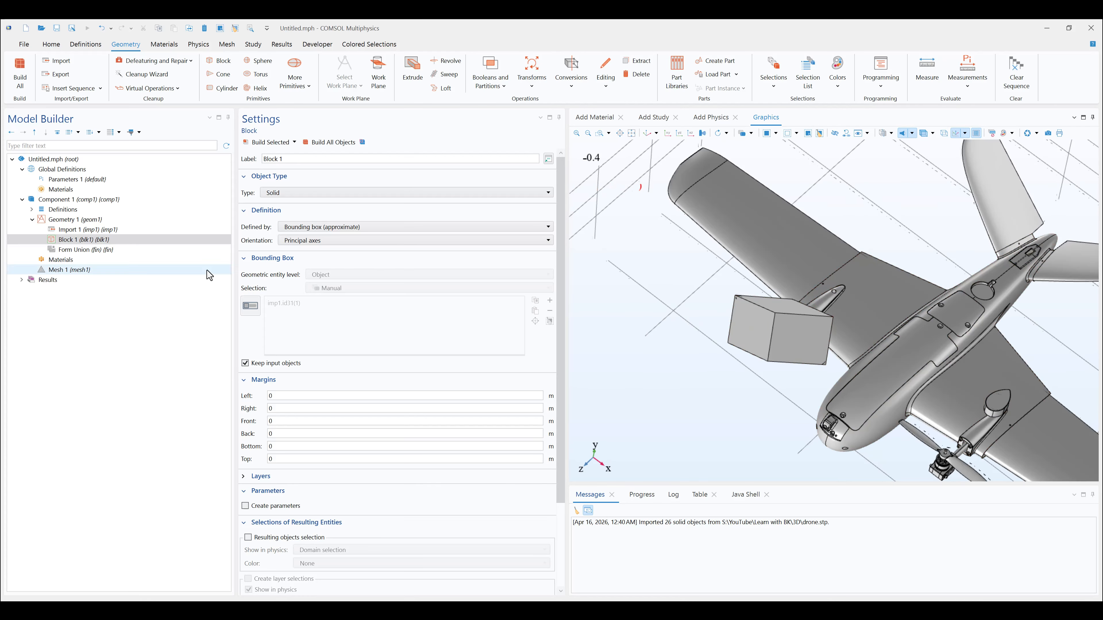
- Reactivate the block's bounding-box selection and clear the propeller from it
click(250, 306)
click(548, 321)
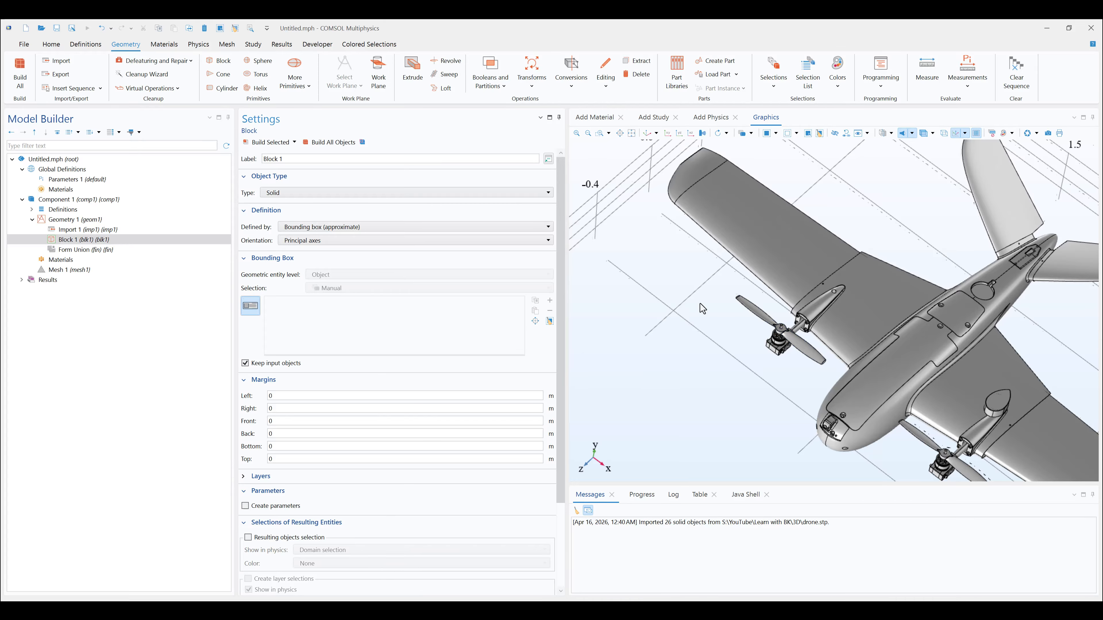
drag(701, 308, 729, 399)
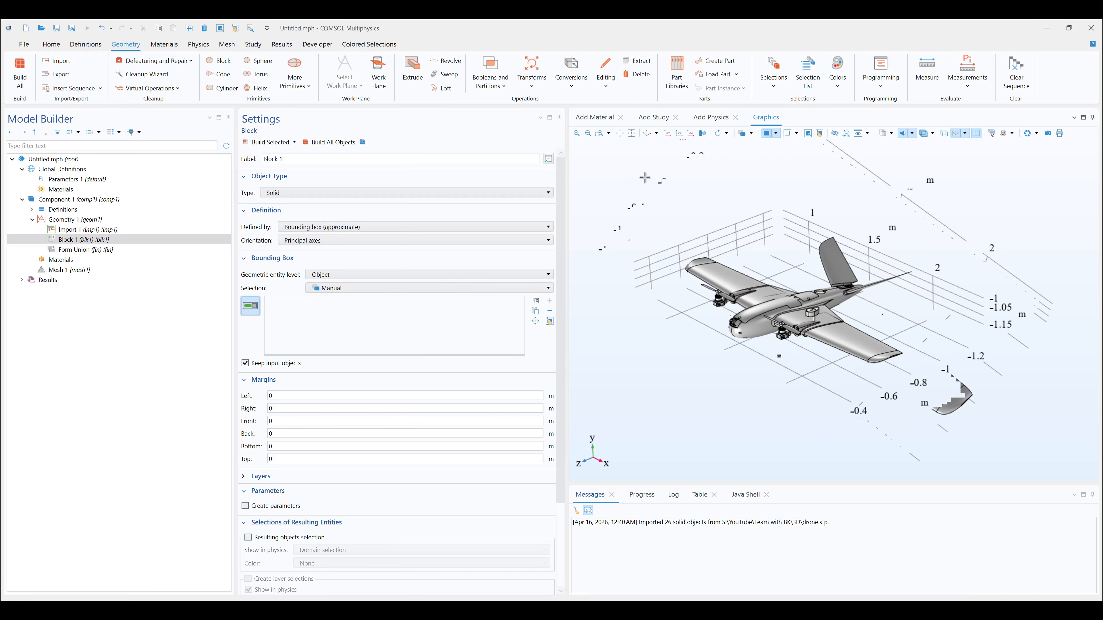
- Select all objects of the imported drone as the block's bounding-box input and build the block
drag(645, 177, 1010, 471)
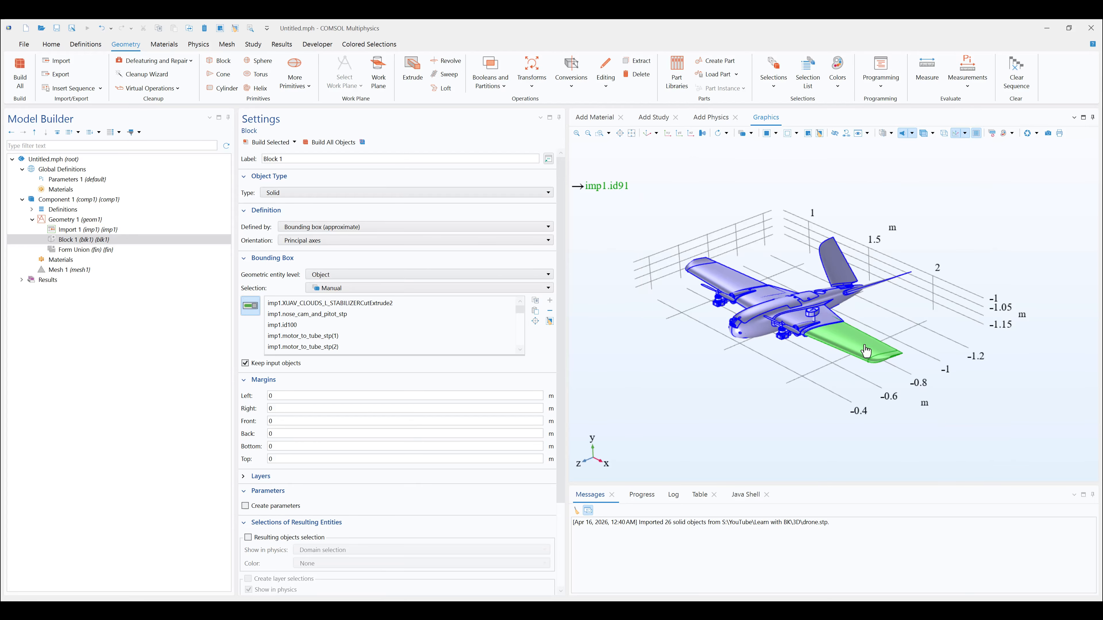
drag(866, 351, 829, 402)
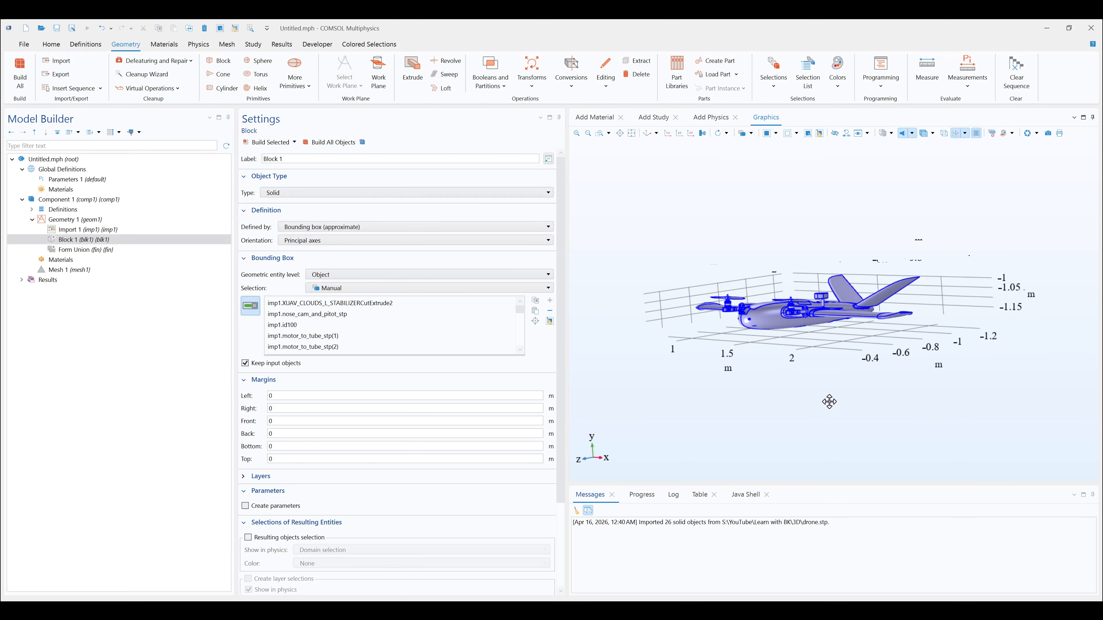
click(264, 143)
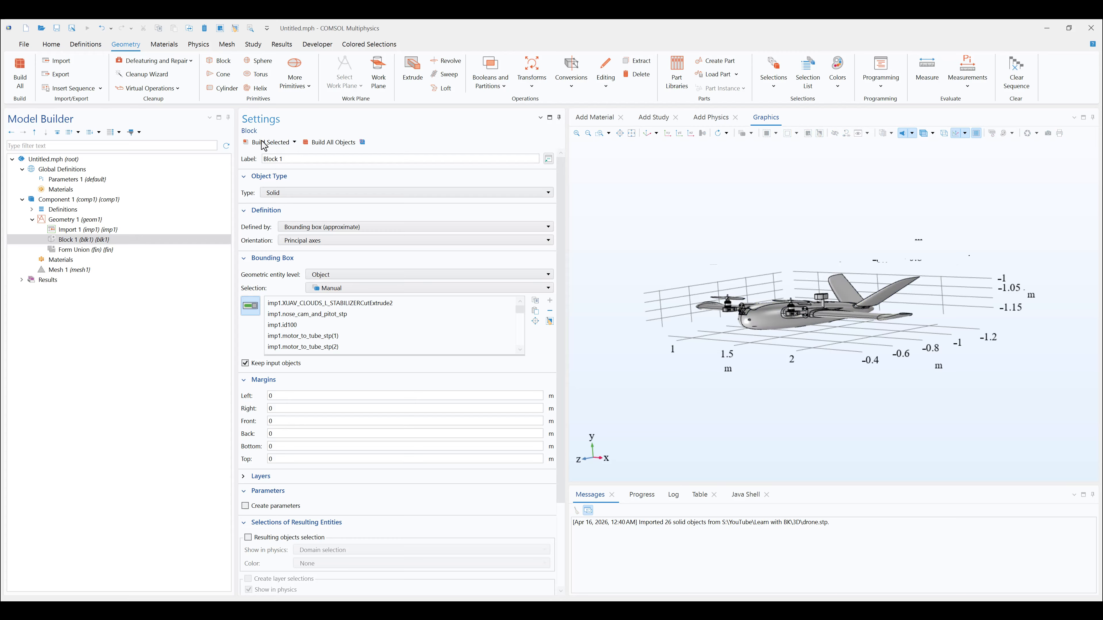
- Turn on transparency and inspect how the block encloses the drone, including a close look at the wing
drag(954, 374, 933, 288)
click(925, 134)
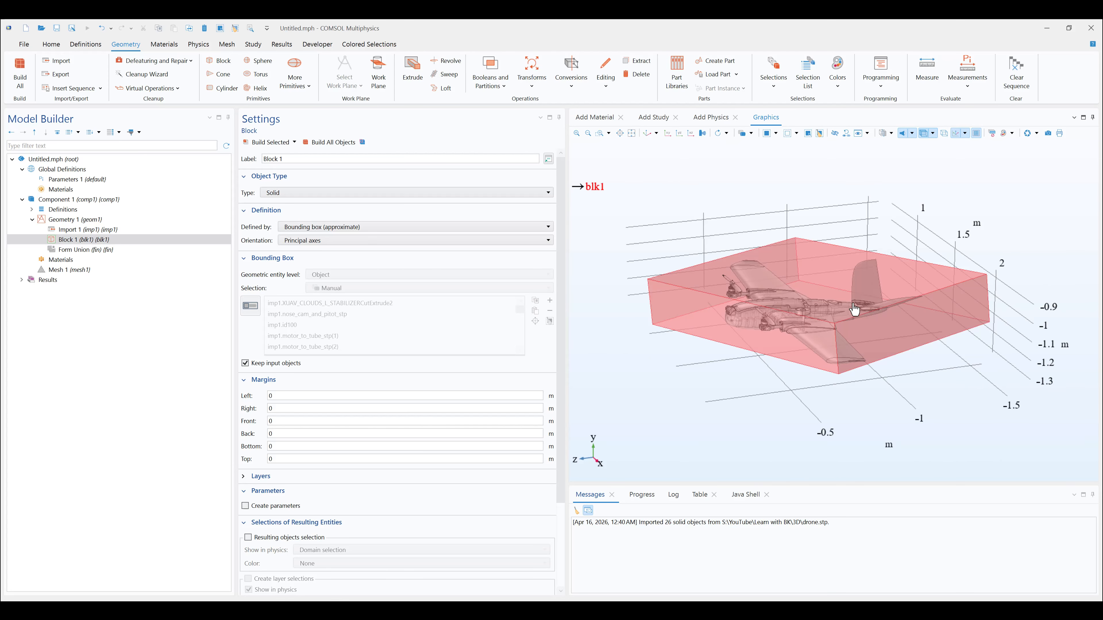
drag(854, 312, 822, 400)
scroll(719, 257, up, 4)
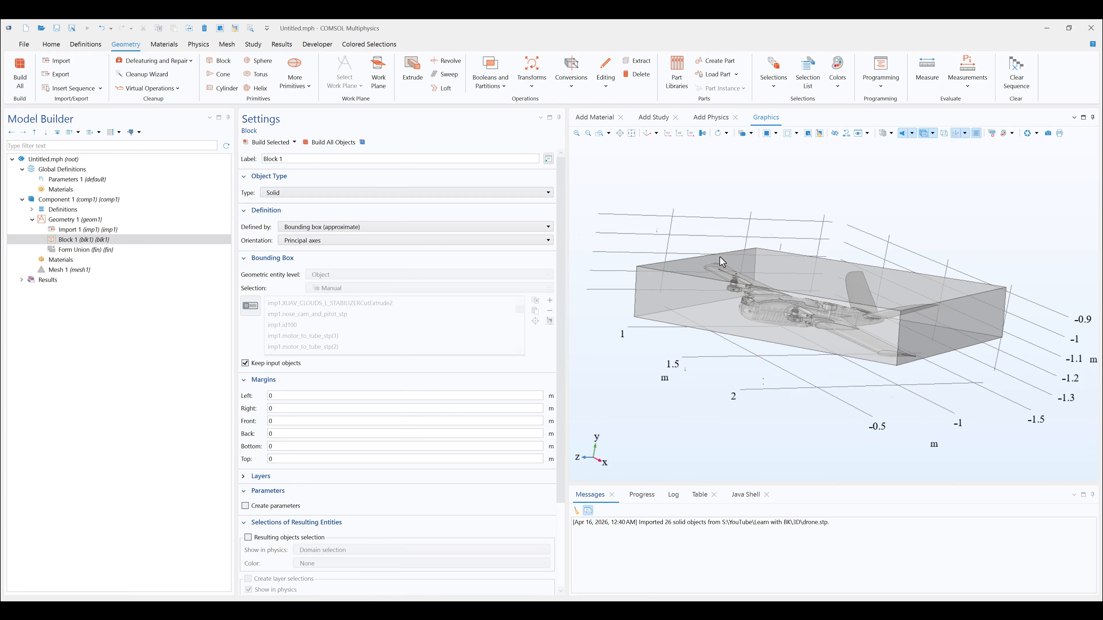
scroll(717, 237, up, 3)
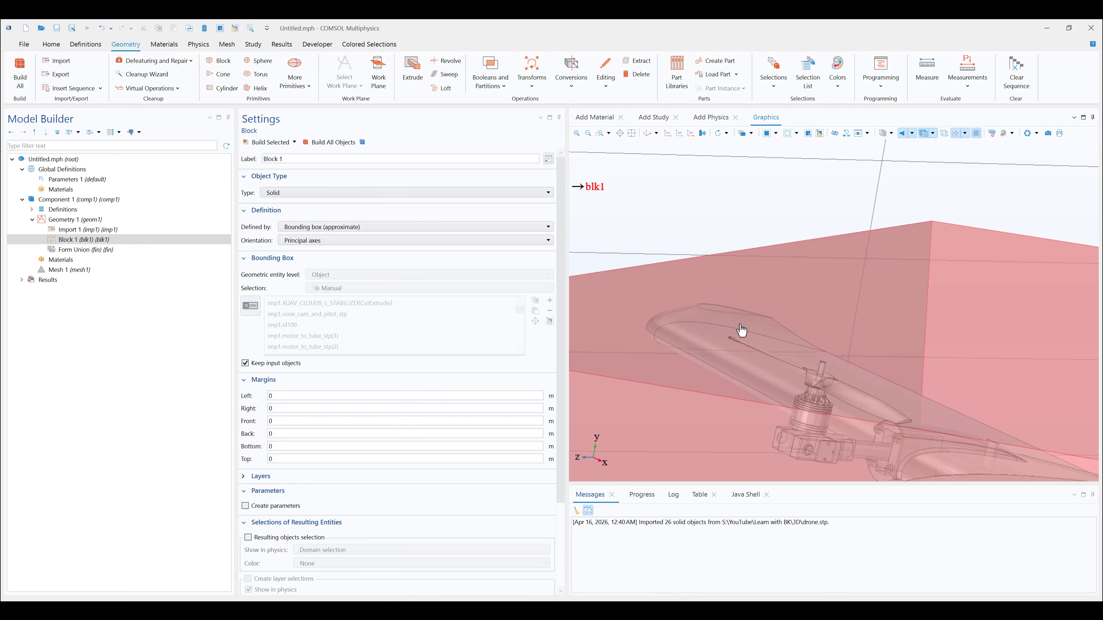
scroll(729, 308, down, 5)
drag(774, 430, 788, 369)
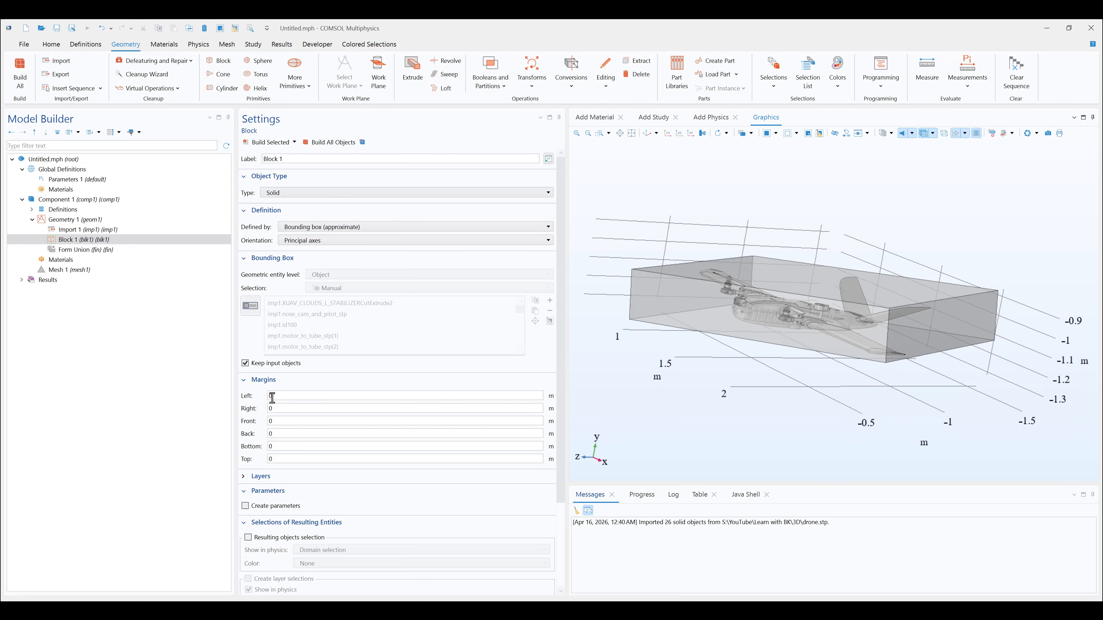
- Set the block's top margin to 0.3 m and build all objects
click(290, 397)
click(275, 459)
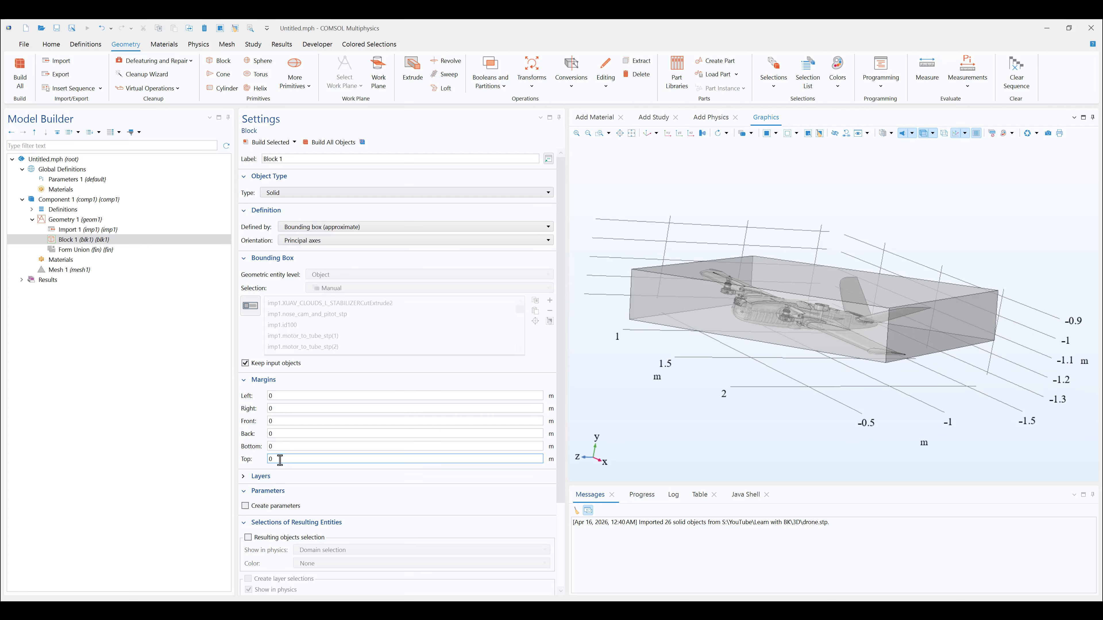
double_click(417, 461)
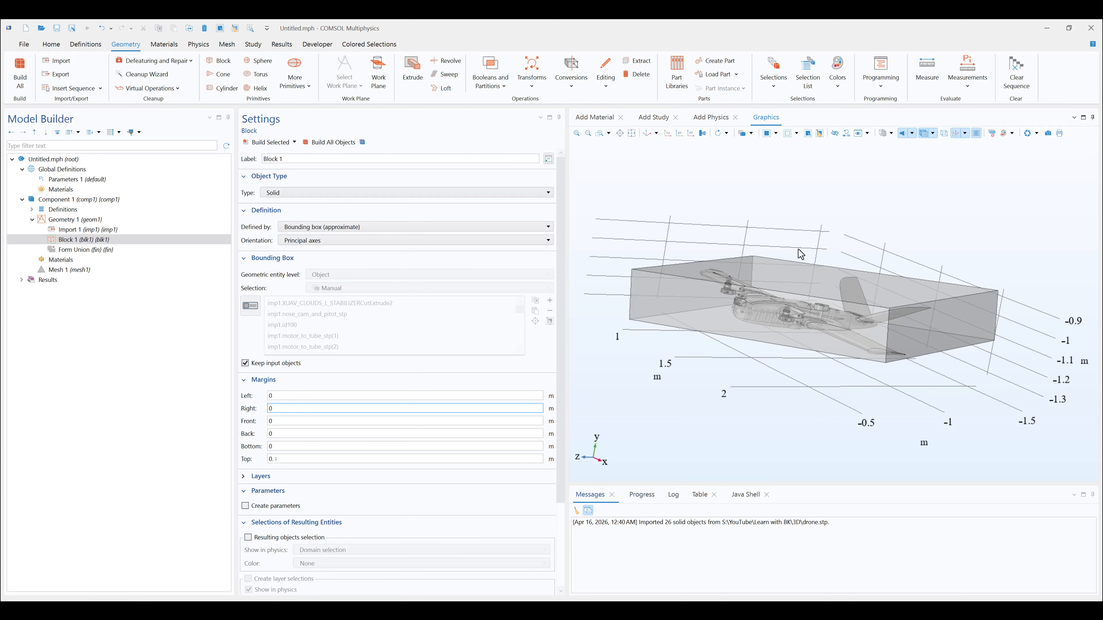
click(328, 143)
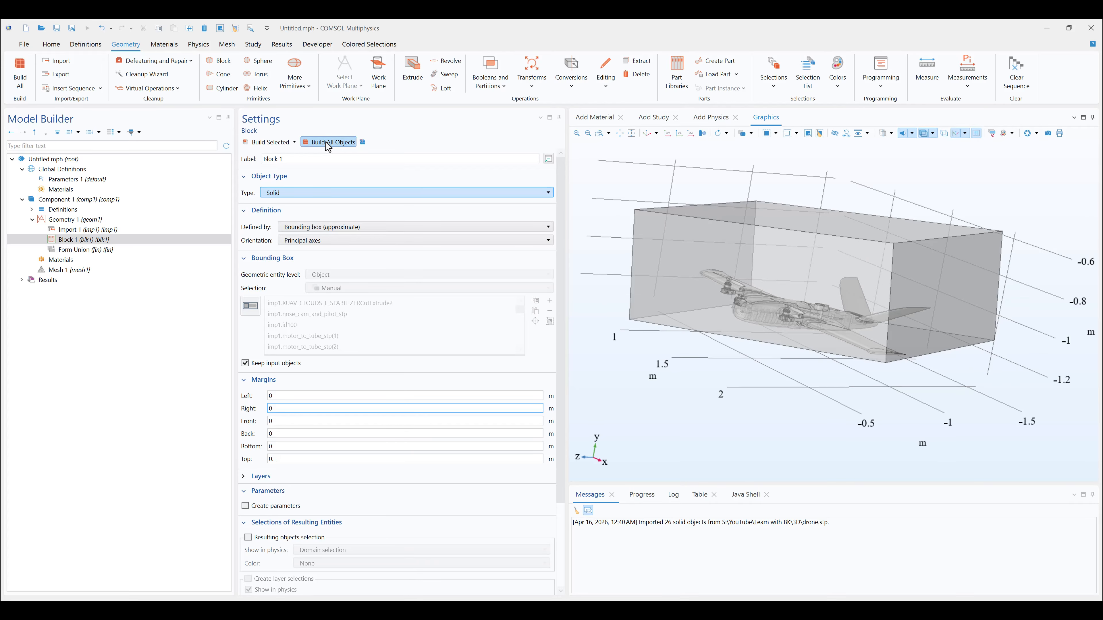
- Examine the space between the drone and the block's top and side faces against the margin settings
drag(858, 262, 814, 312)
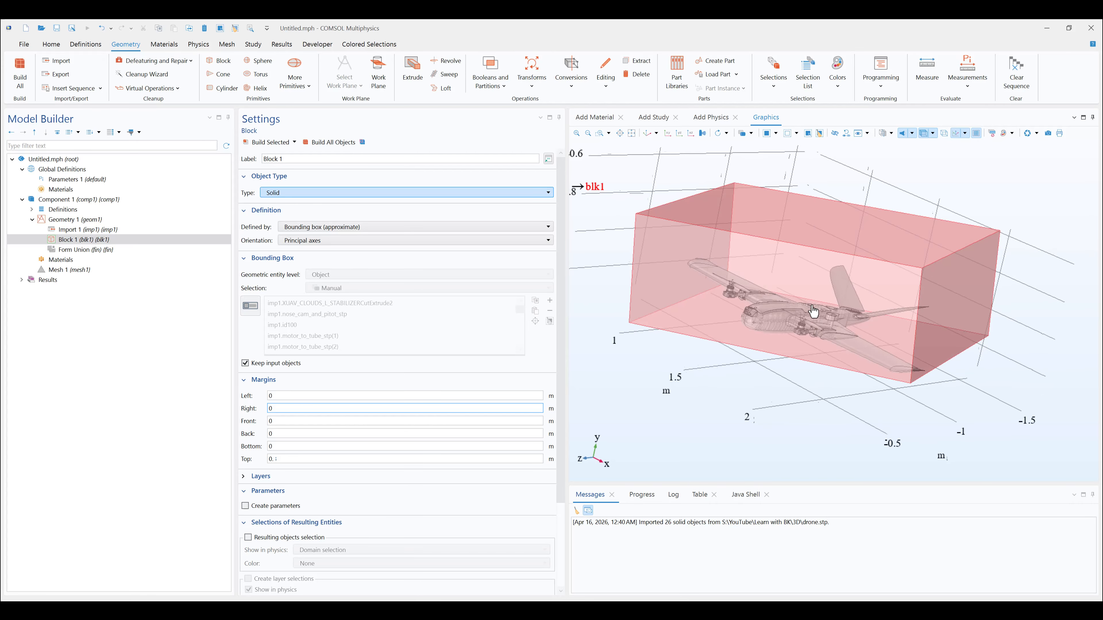
drag(810, 196, 795, 378)
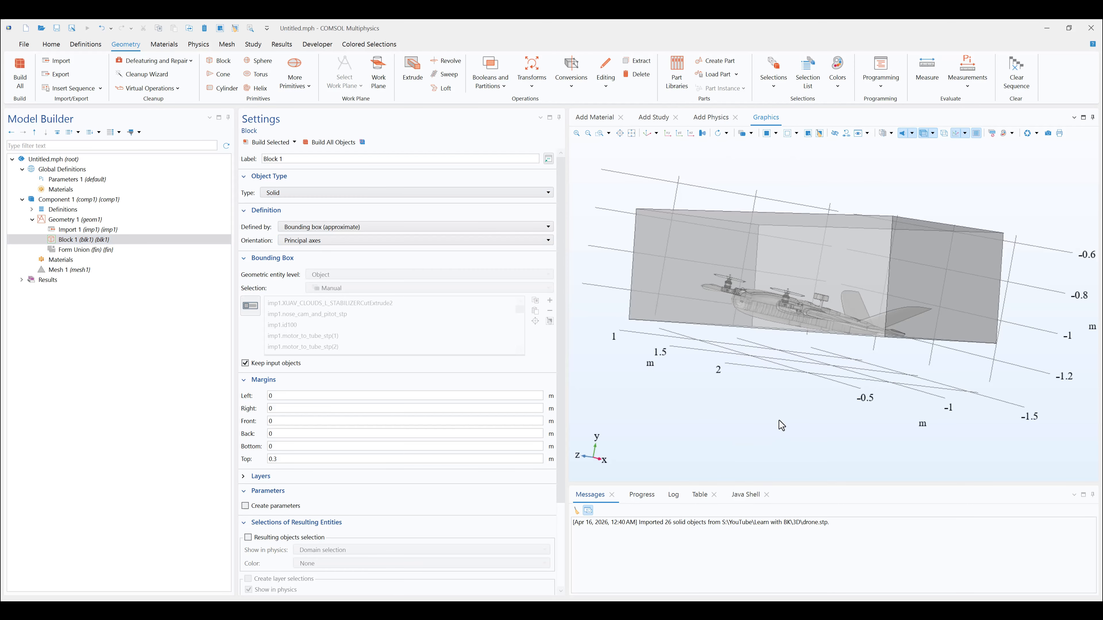
drag(782, 420, 794, 427)
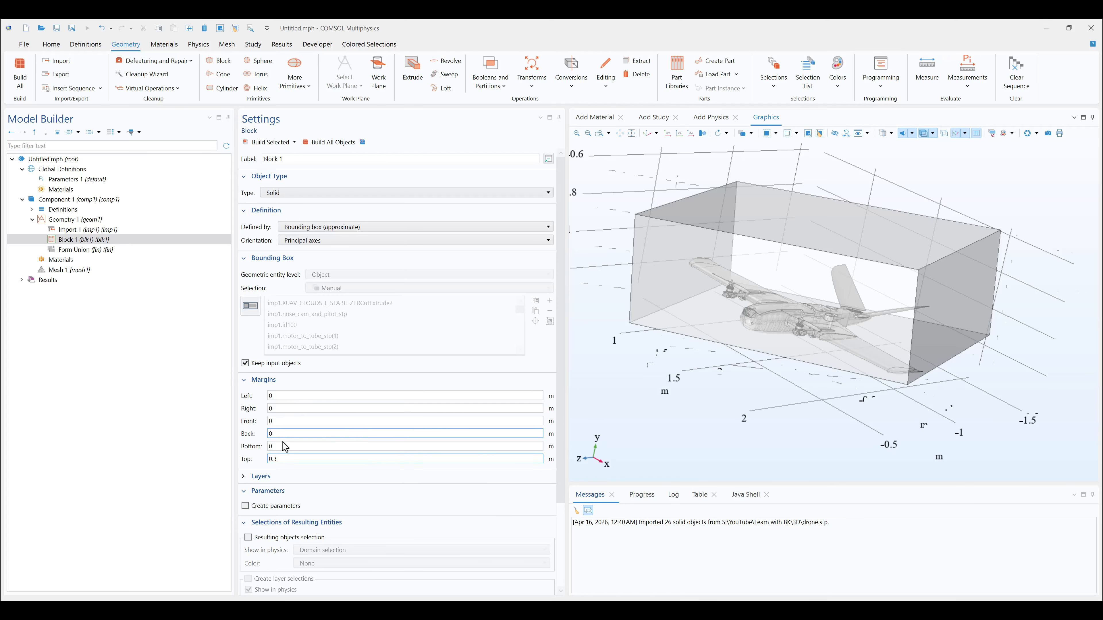
double_click(280, 461)
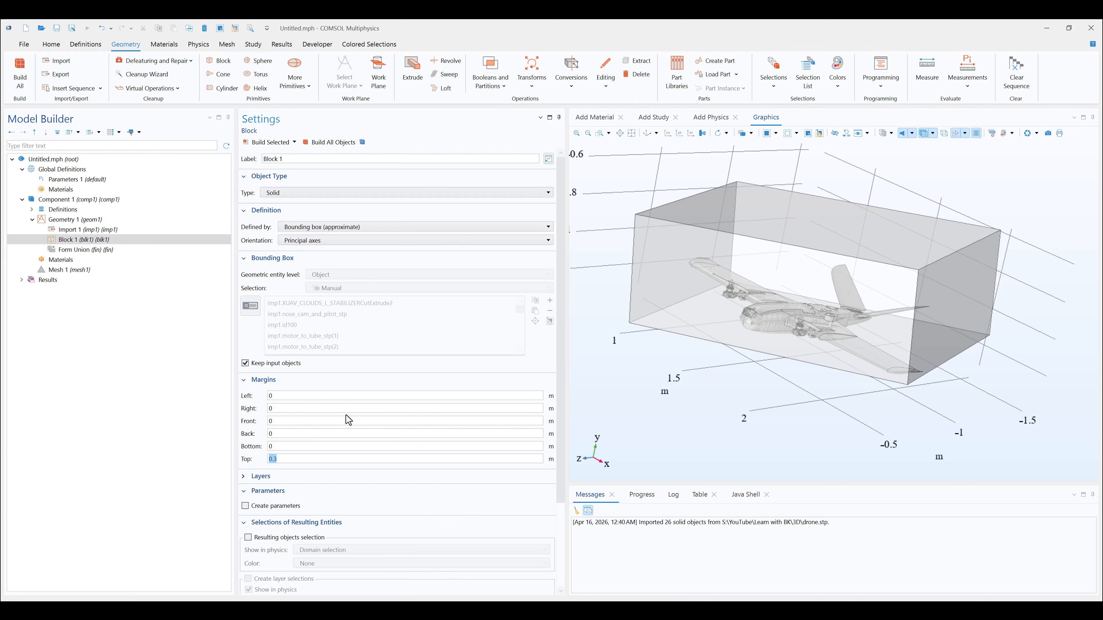
drag(782, 411, 781, 397)
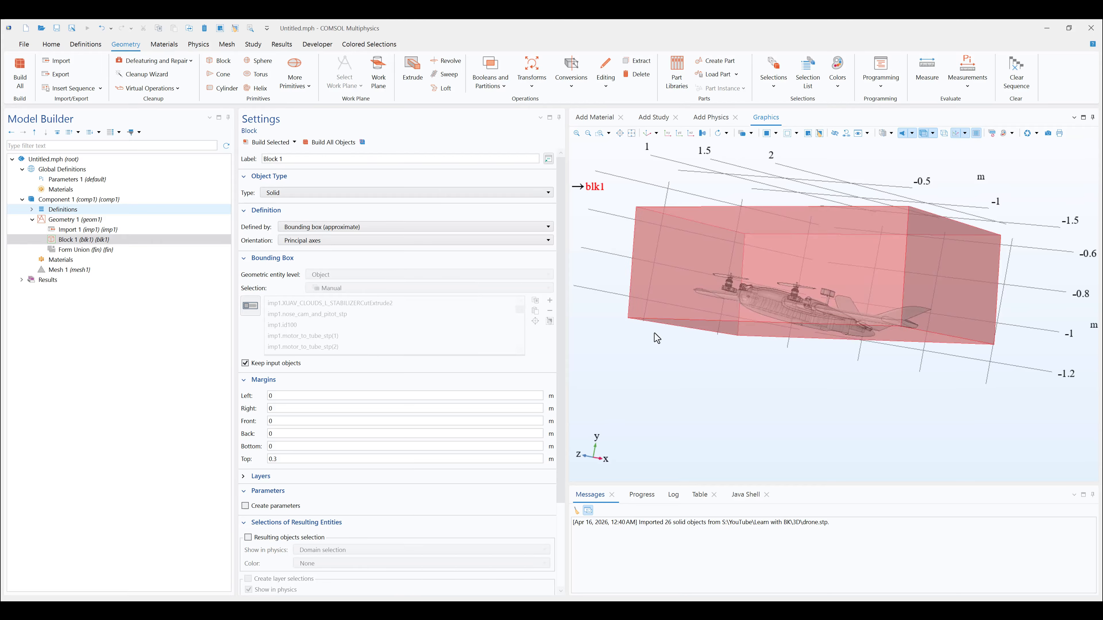
drag(654, 333, 663, 366)
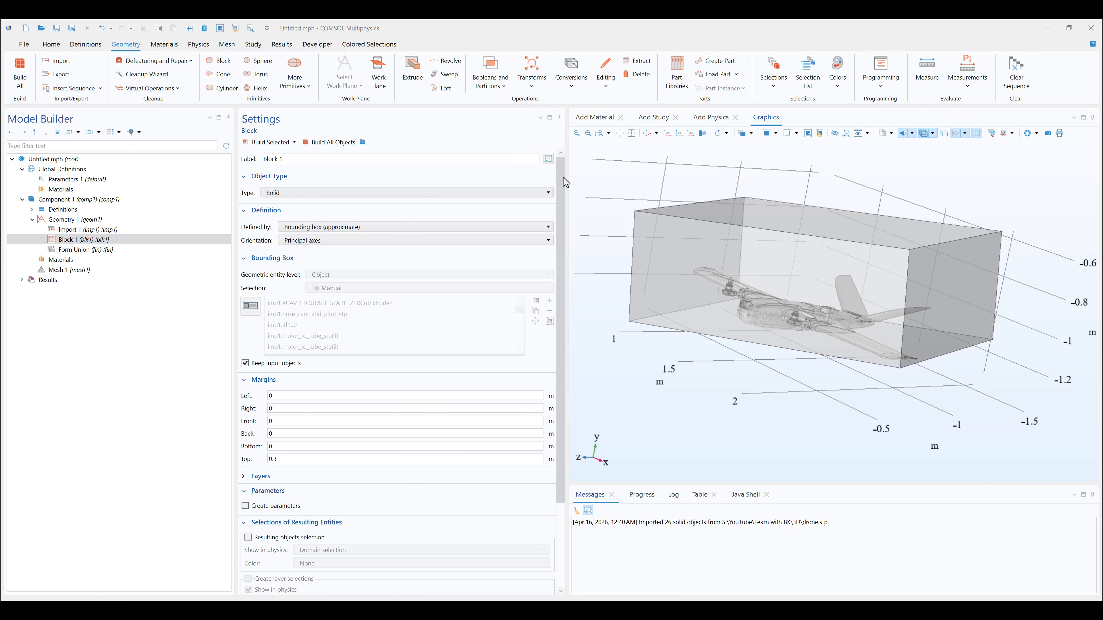
click(643, 266)
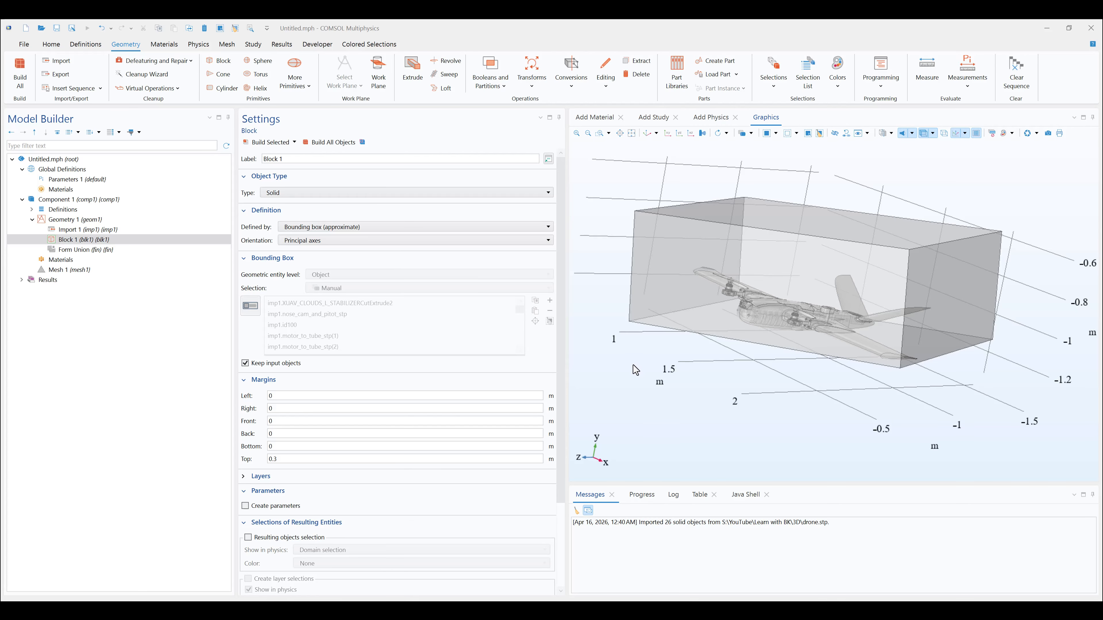